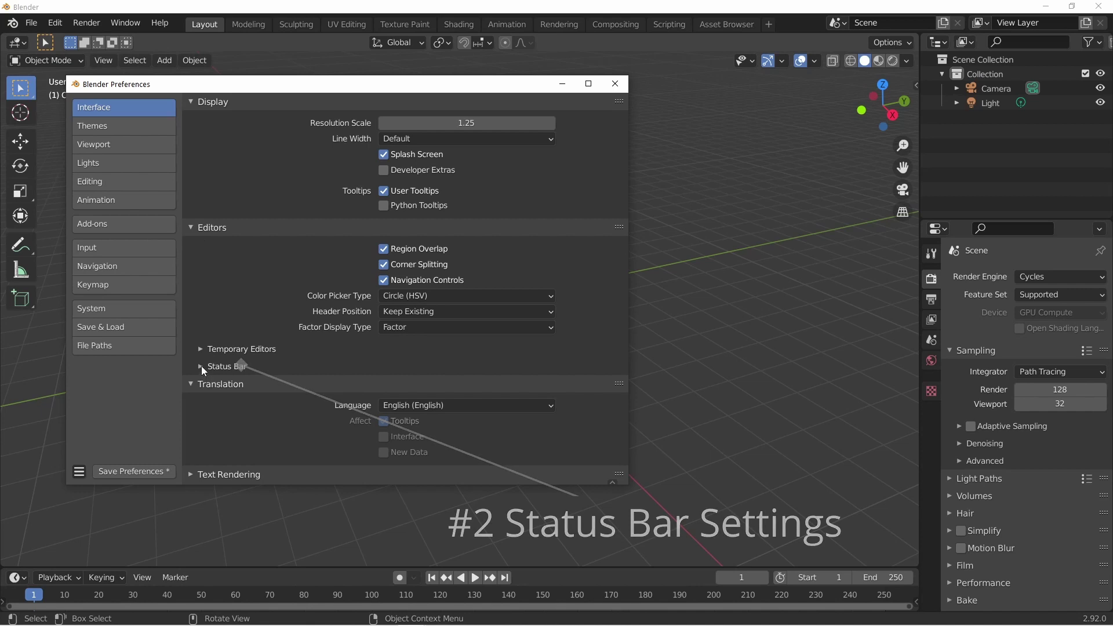
Show scene statistics, system memory and video memory in the status bar through the Status Bar preferences.
left_click(203, 365)
scroll(405, 377, "down", 3)
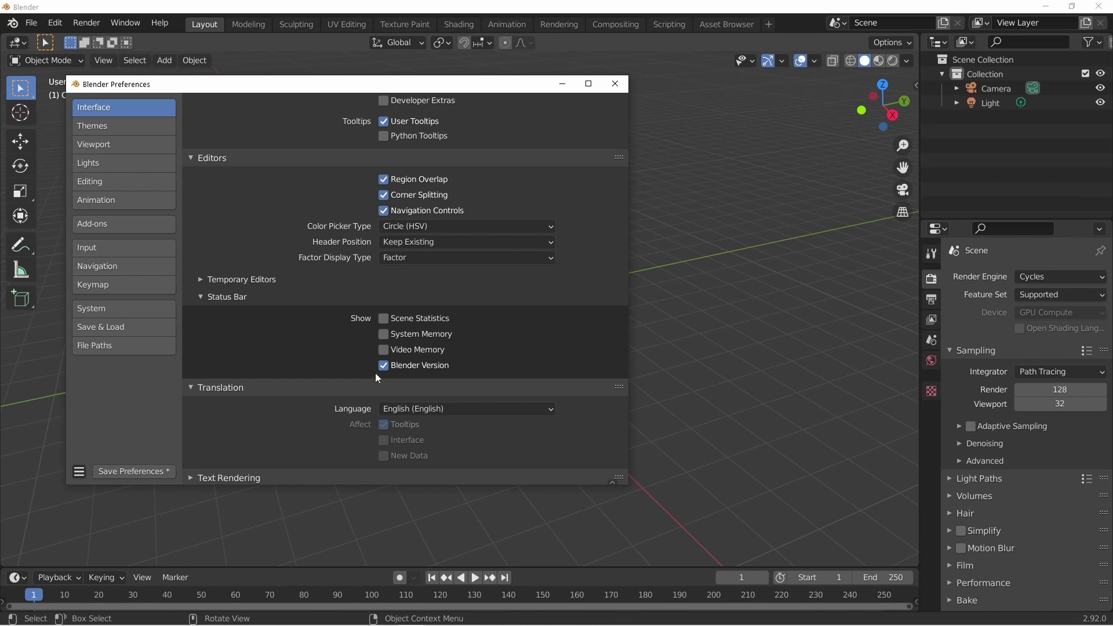
left_click(383, 351)
left_click(385, 336)
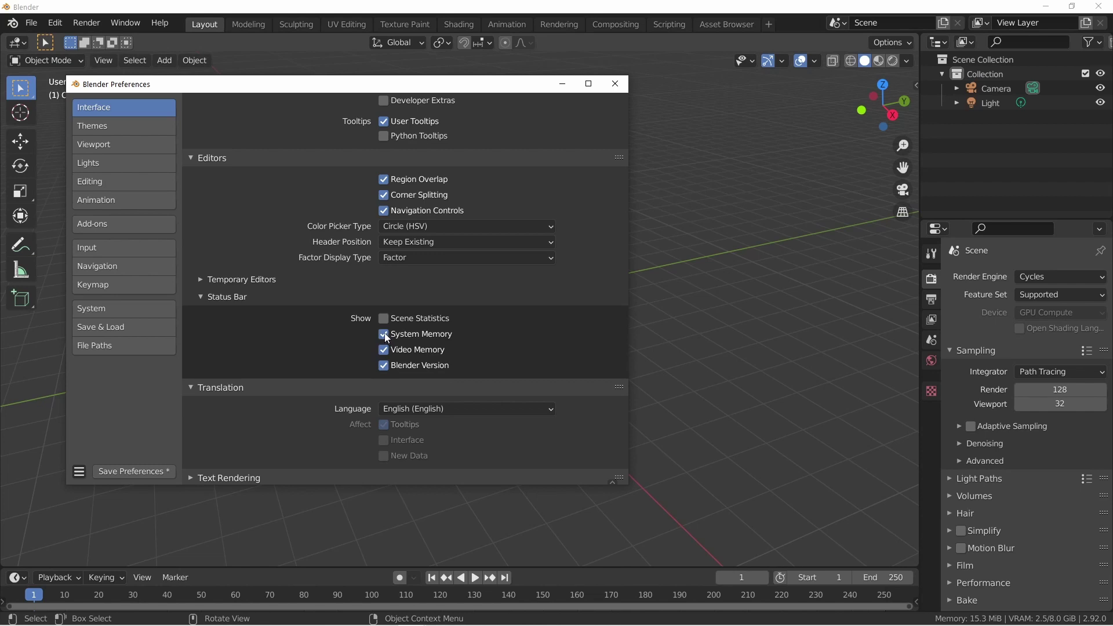
left_click(384, 318)
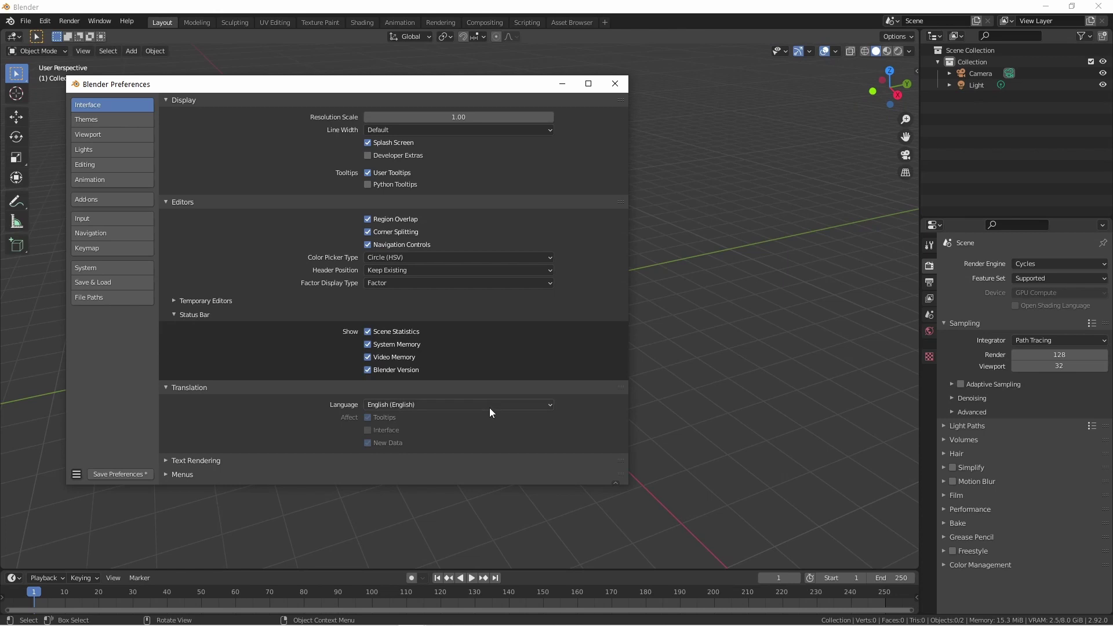
left_click(489, 408)
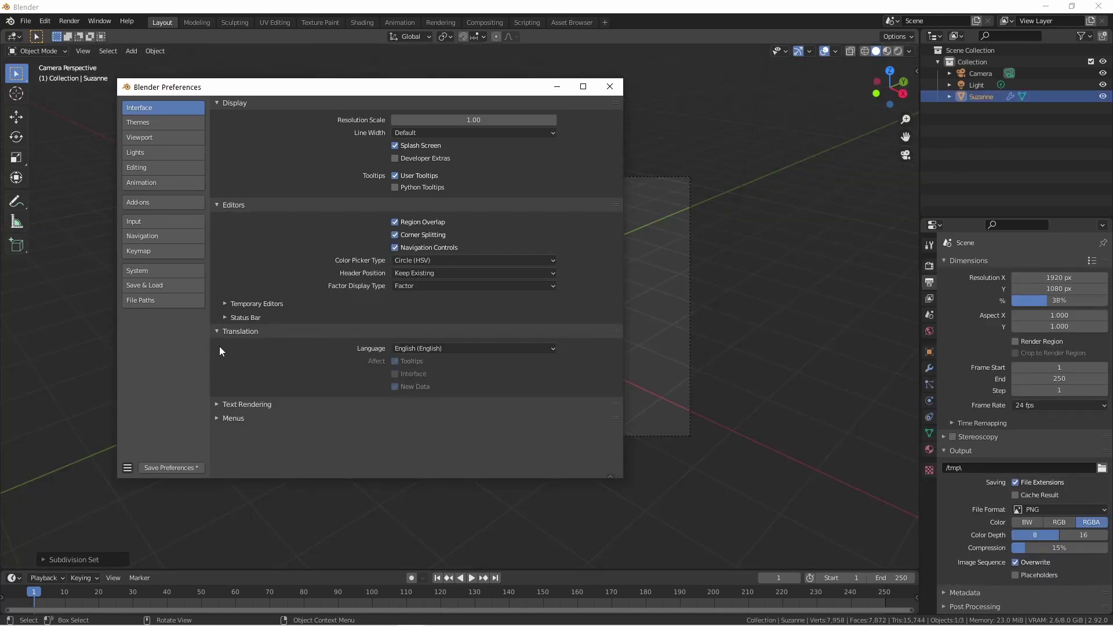
Expand the Temporary Editors preferences, then render the monkey head in a new window and close the render.
left_click(226, 303)
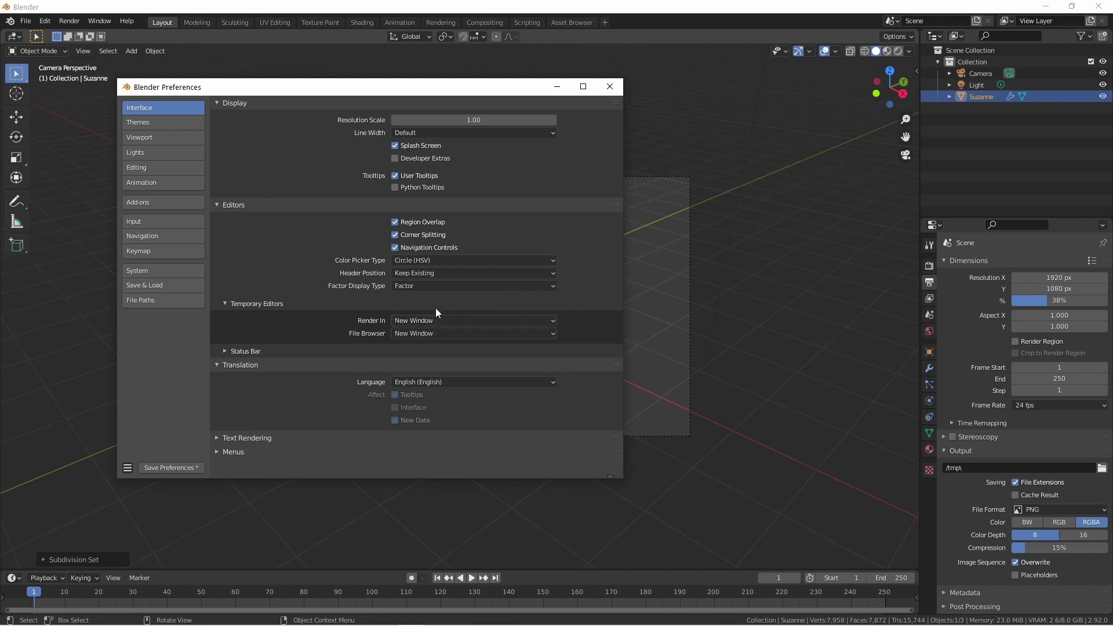
left_click(609, 87)
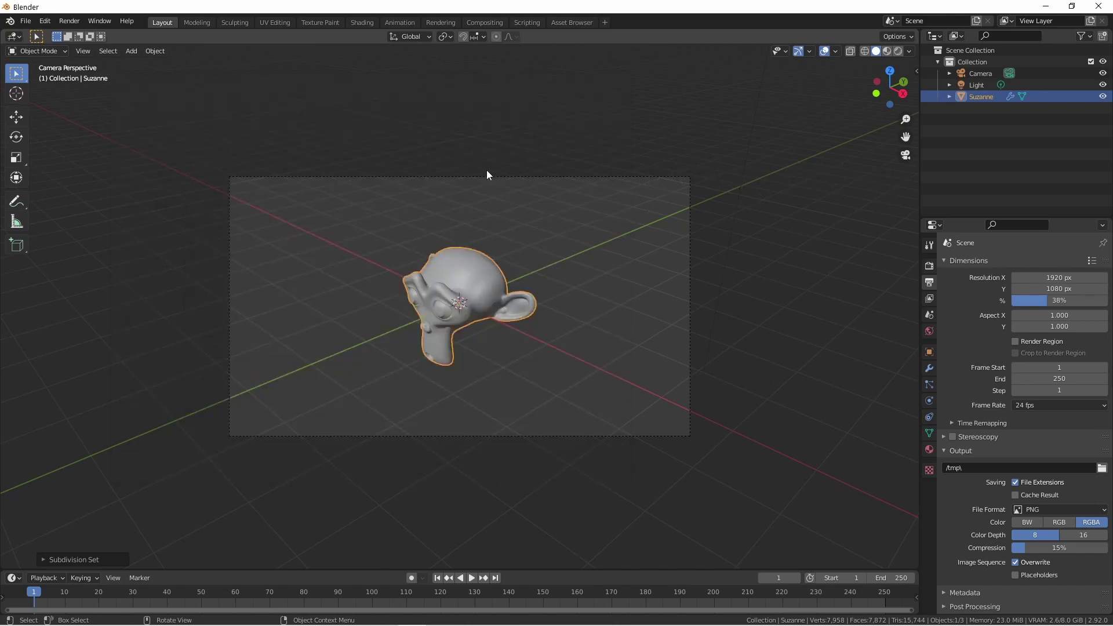
key("F12")
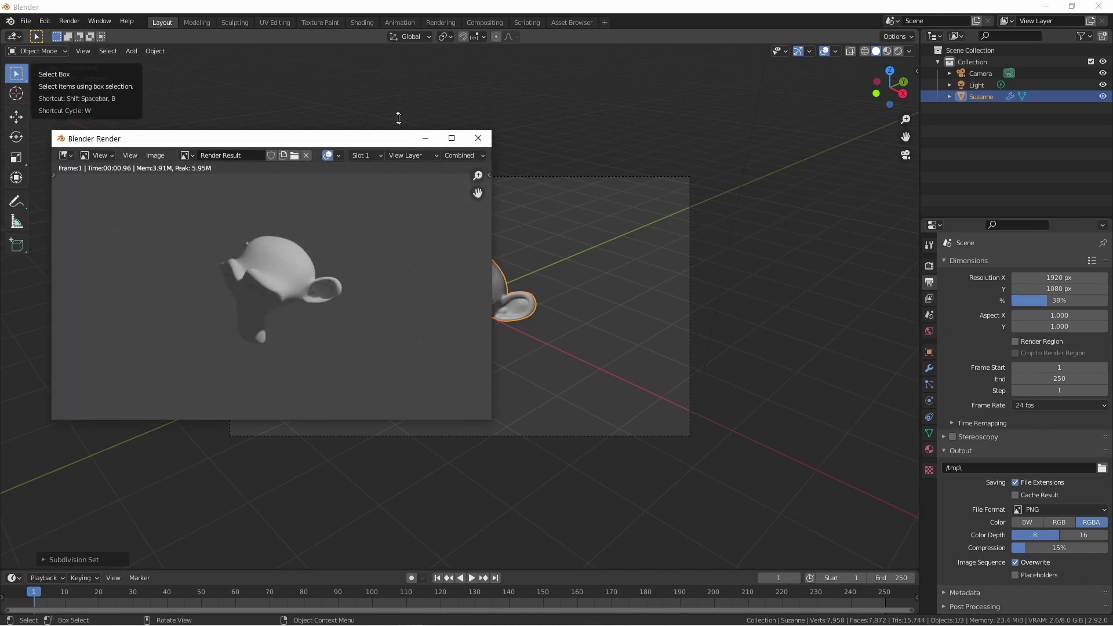
left_click_drag(365, 144, 426, 157)
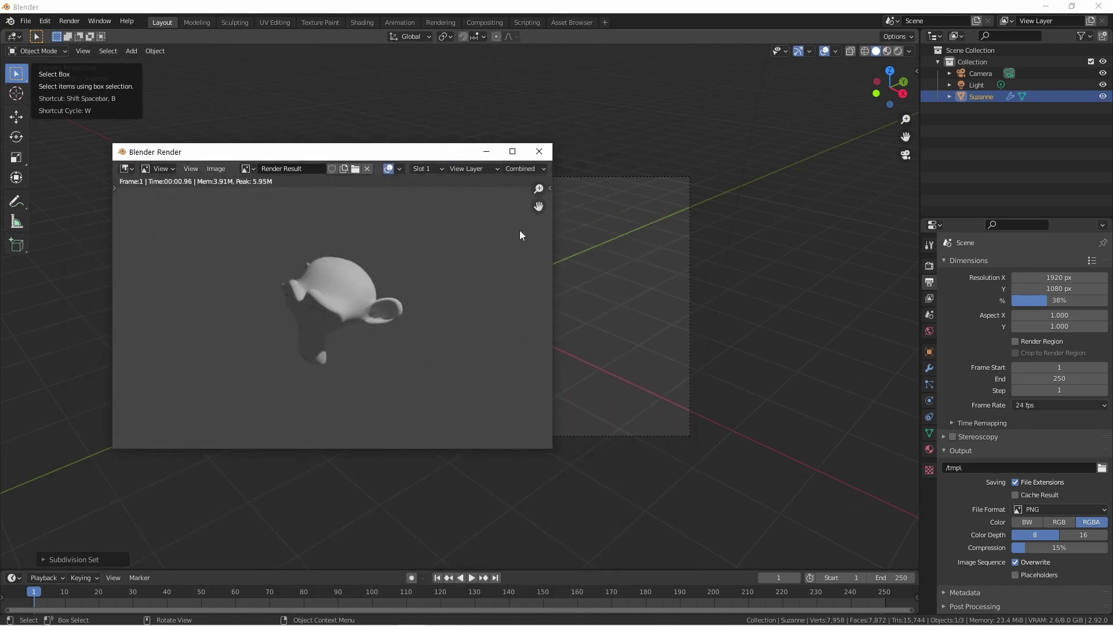
left_click(539, 151)
Set Render In to Image Editor in the preferences and test-render the monkey head, returning to the viewport.
left_click(45, 21)
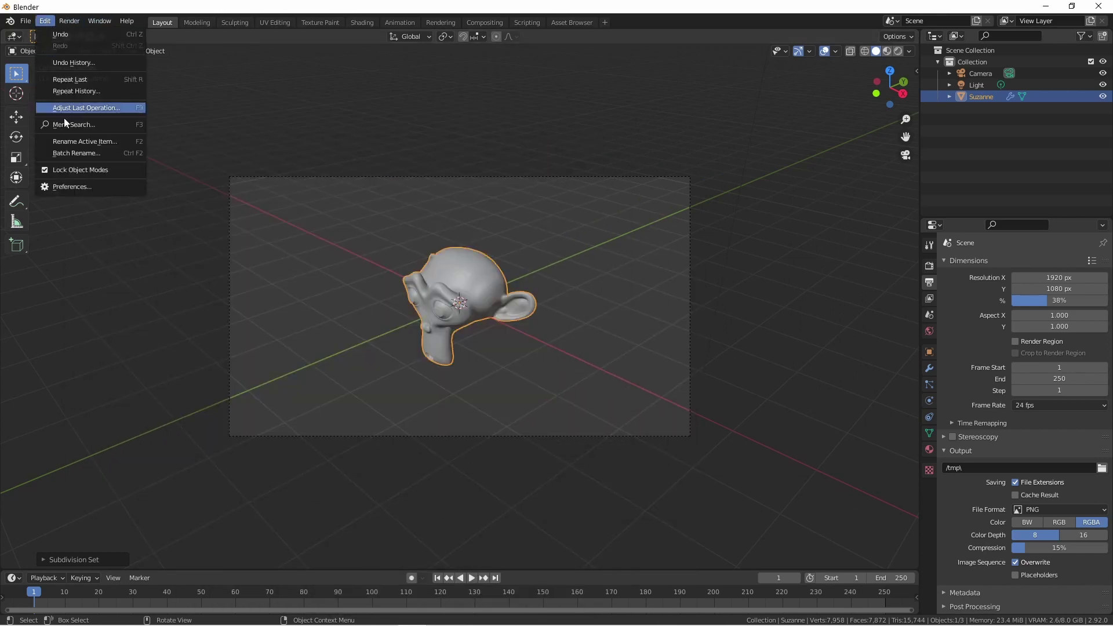
left_click(75, 186)
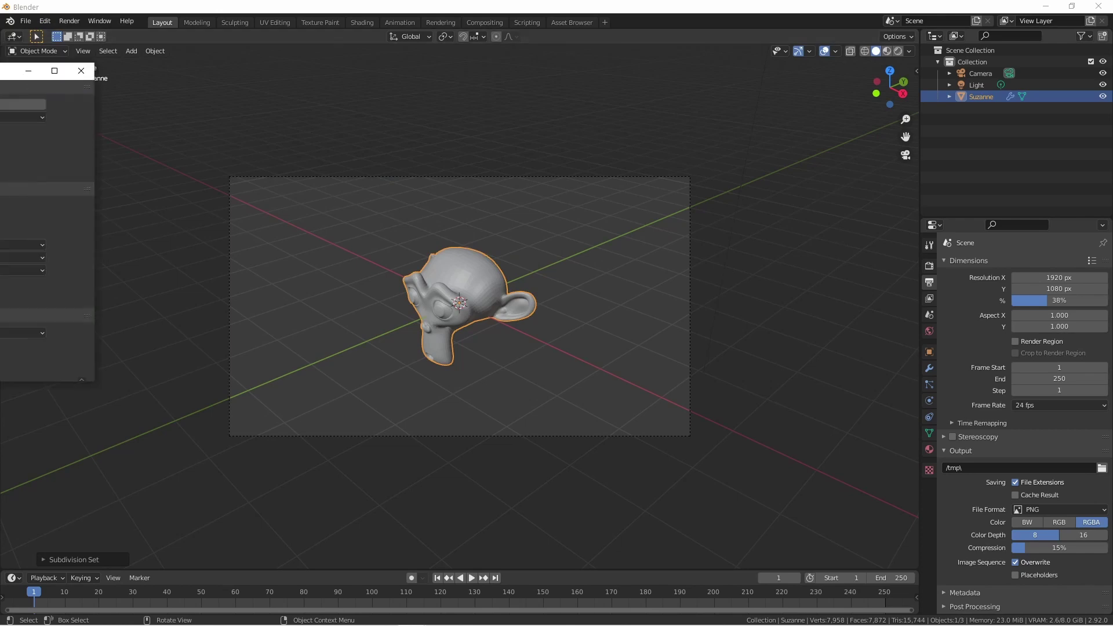
left_click(563, 390)
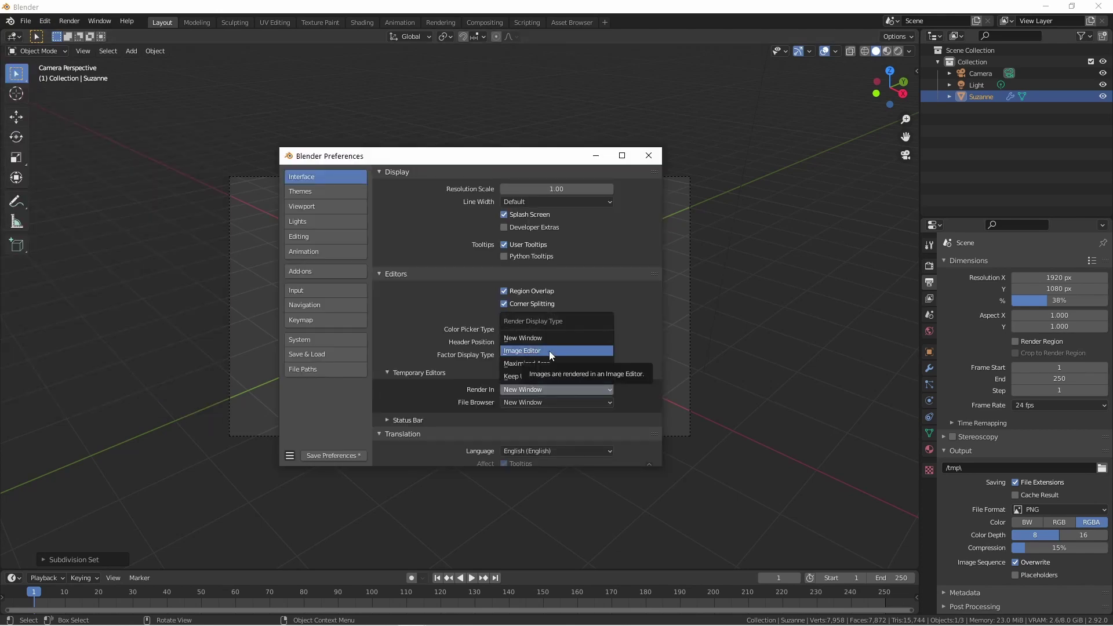
left_click(526, 147)
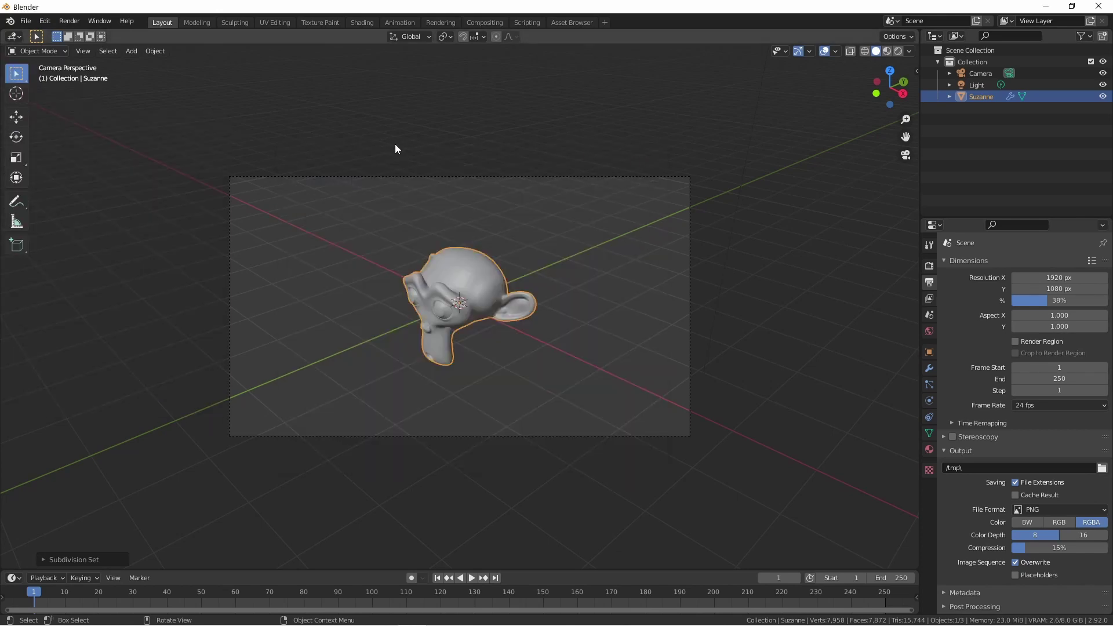
key("F12")
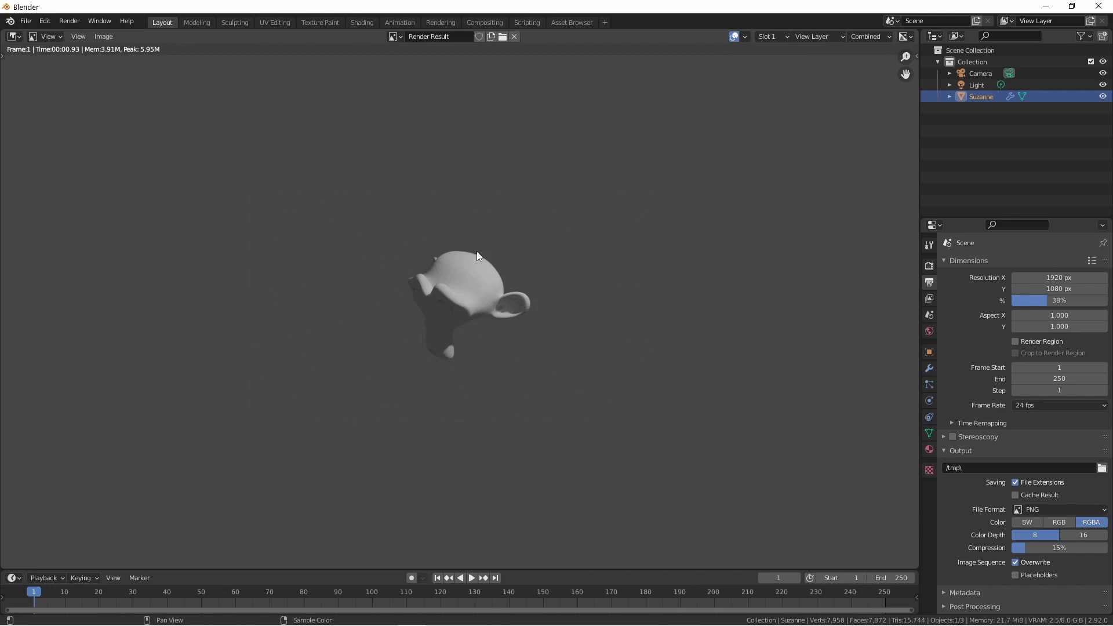
key("Escape")
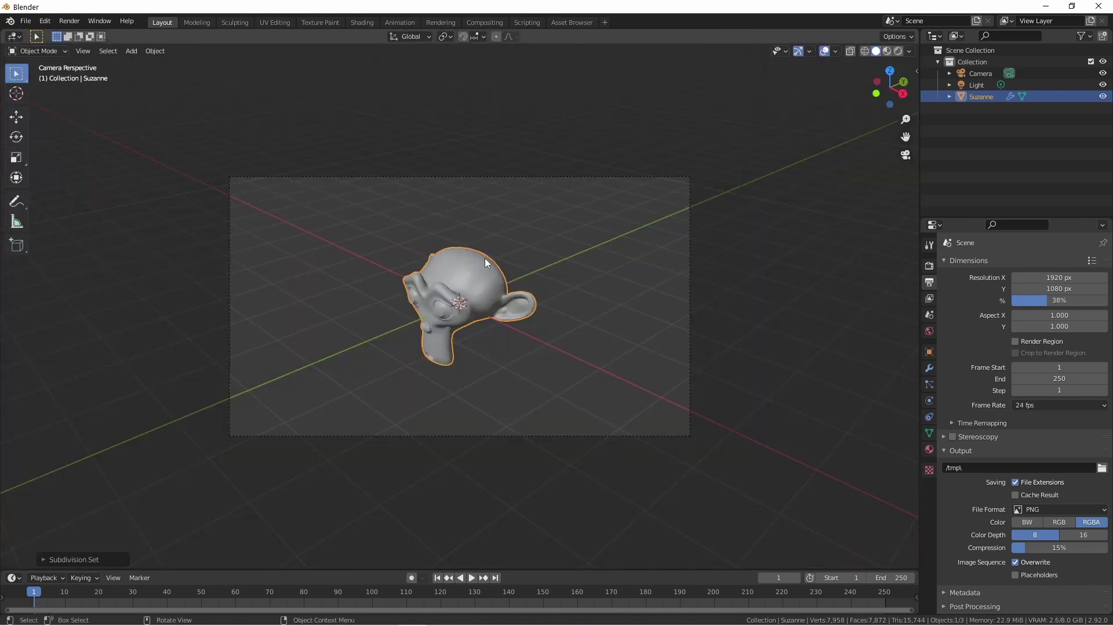
Set Render In to Maximized Area in the preferences and test-render the monkey head, returning to the layout.
key("ctrl+comma")
left_click(462, 379)
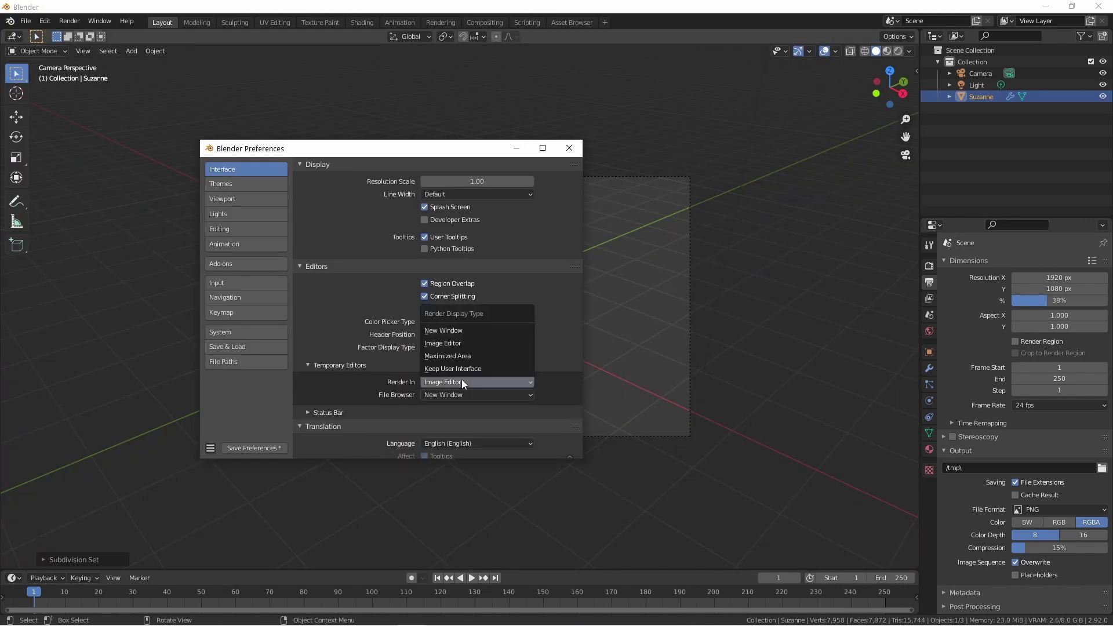
left_click(467, 356)
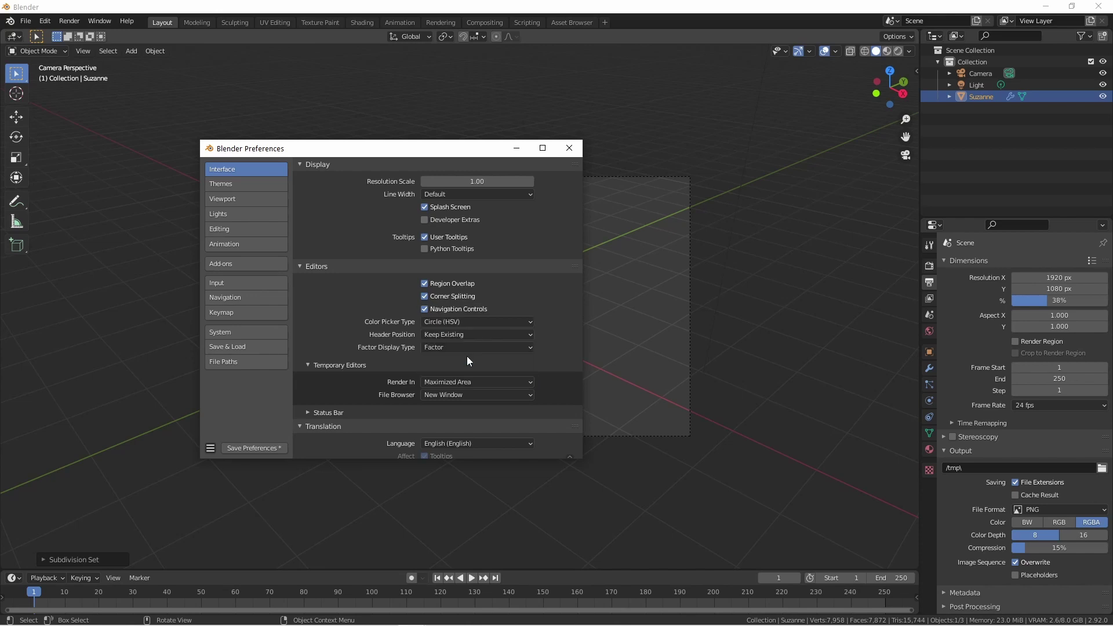
left_click(645, 357)
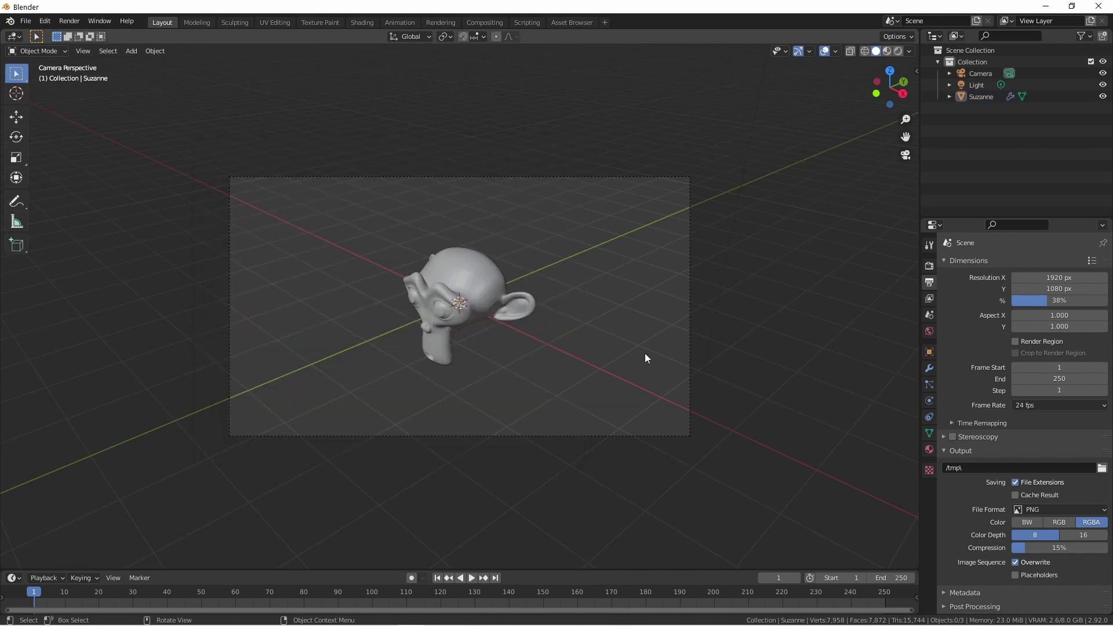
key("F12")
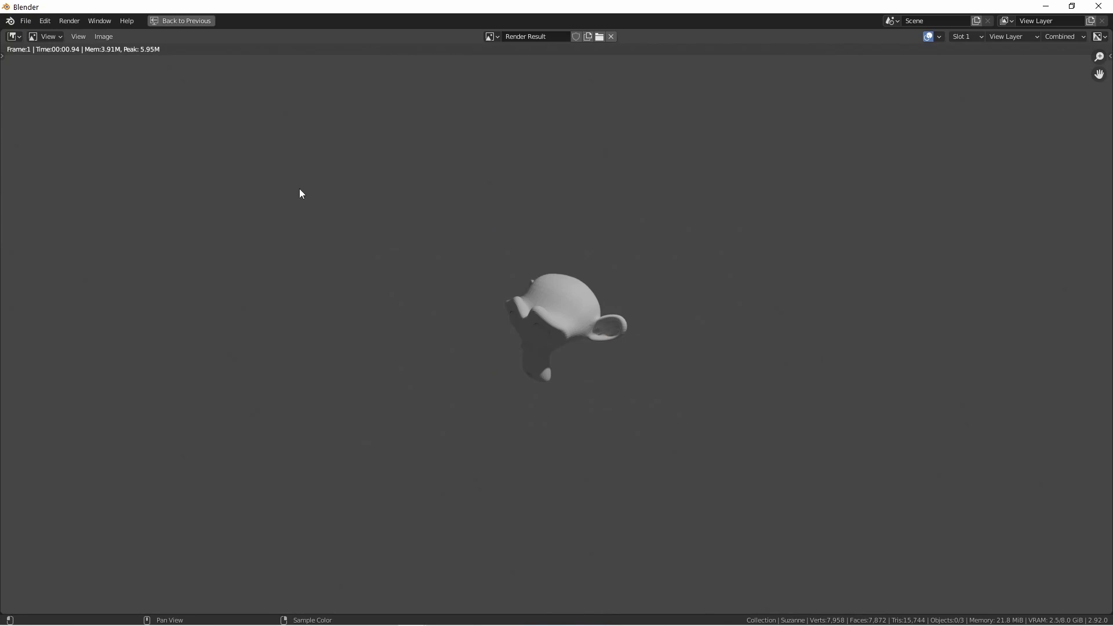
key("Escape")
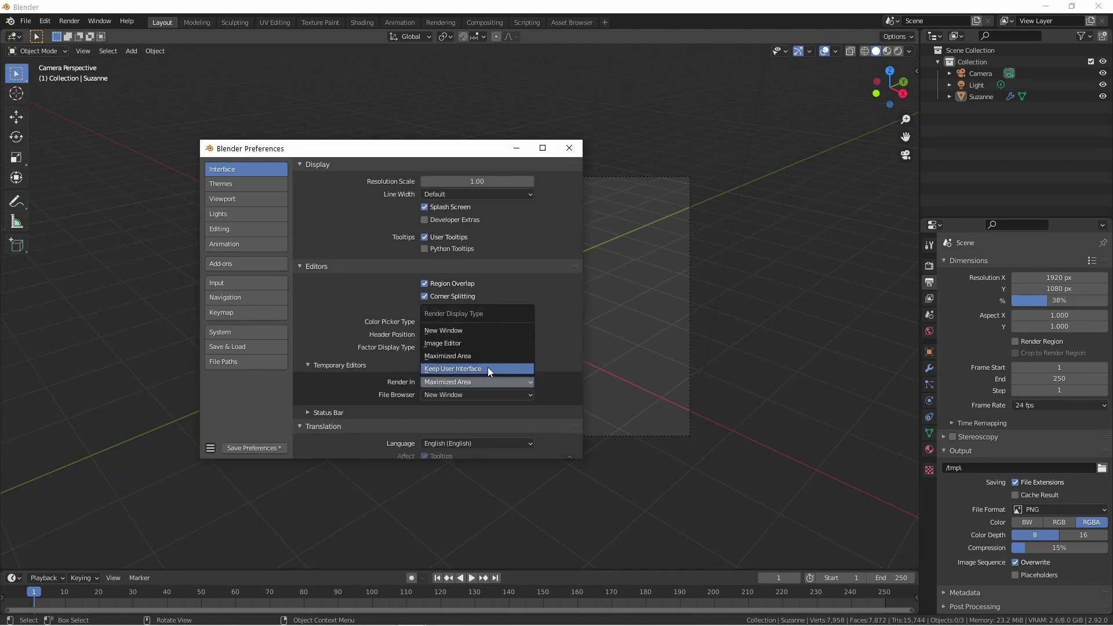
Set Render In to Keep User Interface and view the render result in the Rendering workspace.
left_click(488, 368)
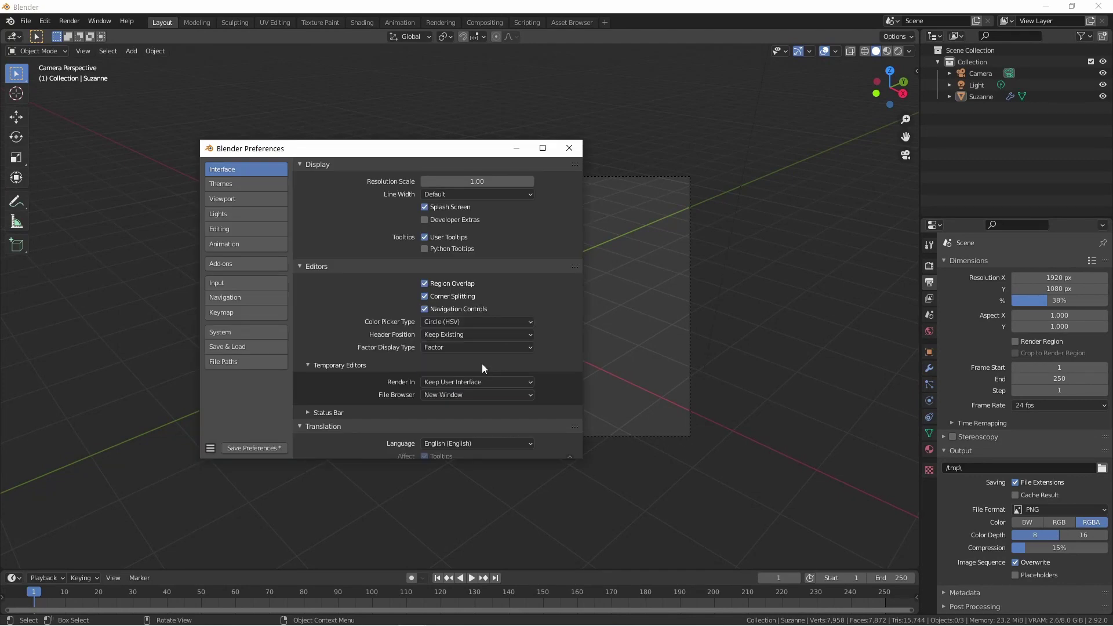
left_click(568, 148)
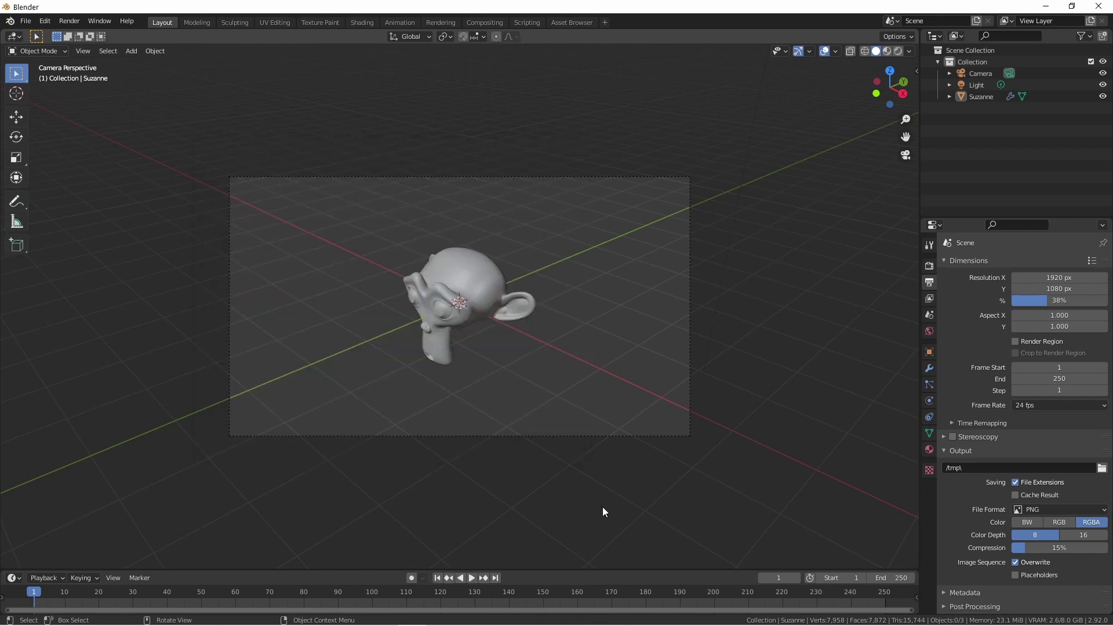
left_click(436, 23)
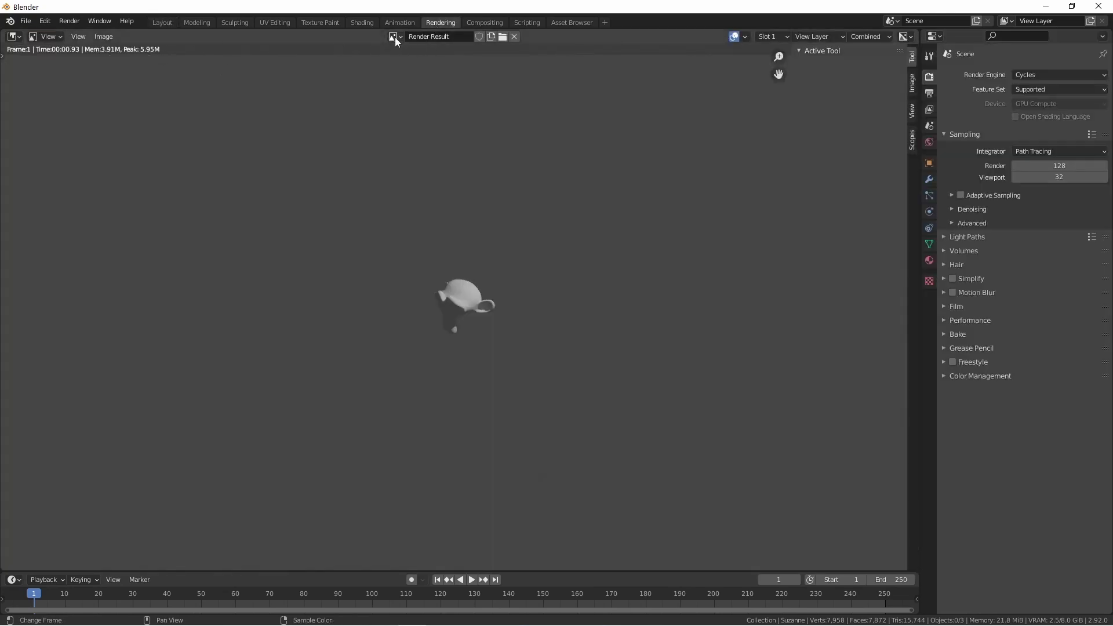
scroll(482, 342, "up", 7)
scroll(481, 347, "down", 4)
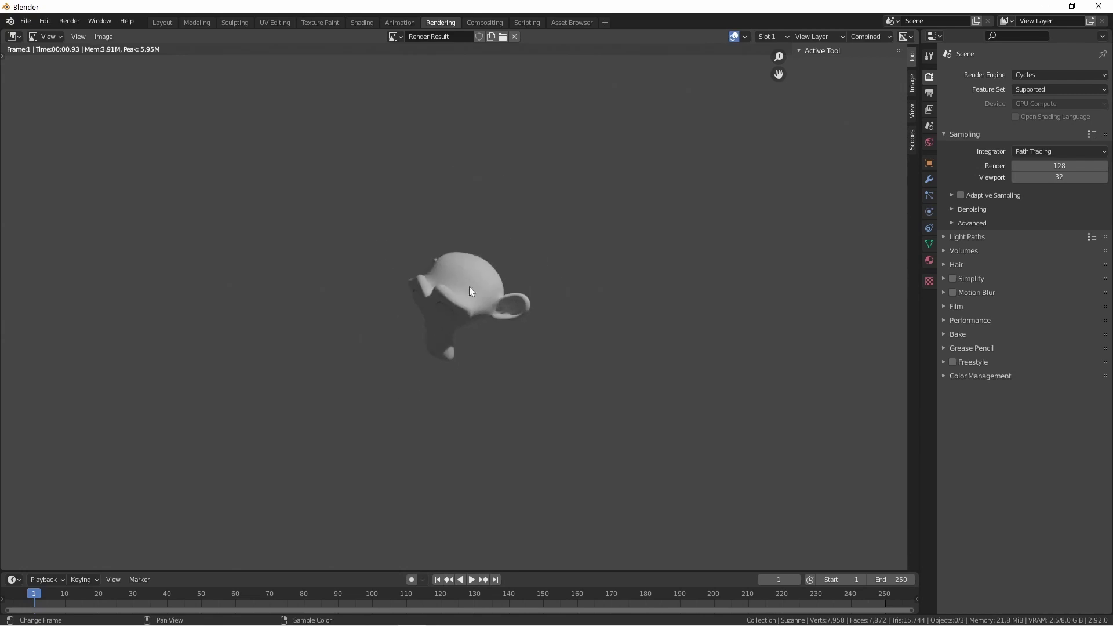
left_click(394, 37)
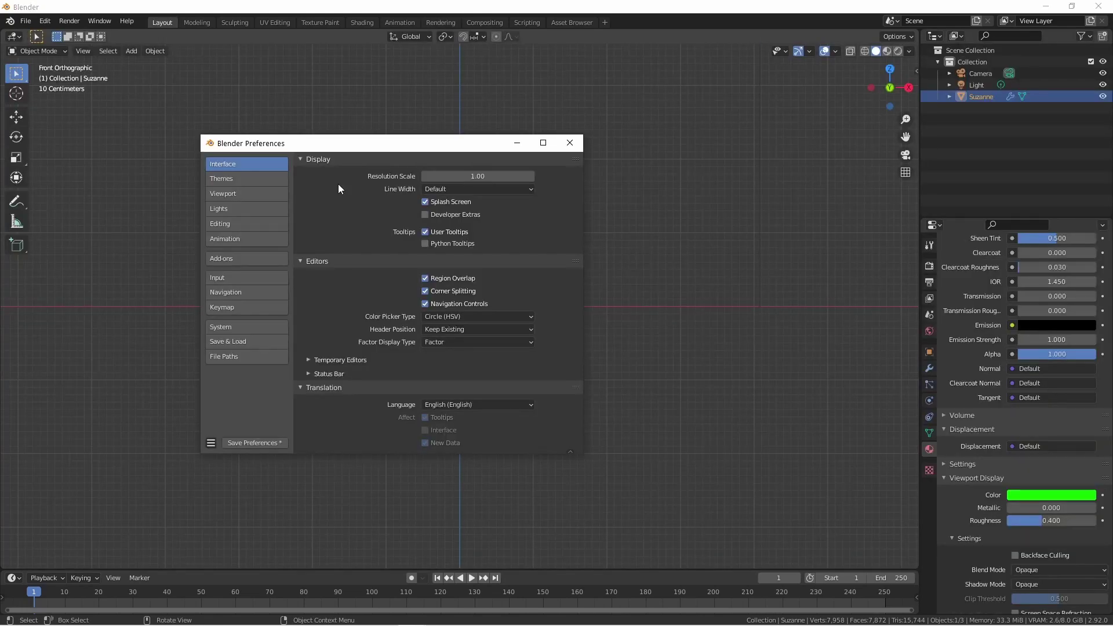
Examine the Duplicate Data options in the Editing preferences, then close the preferences.
left_click(240, 224)
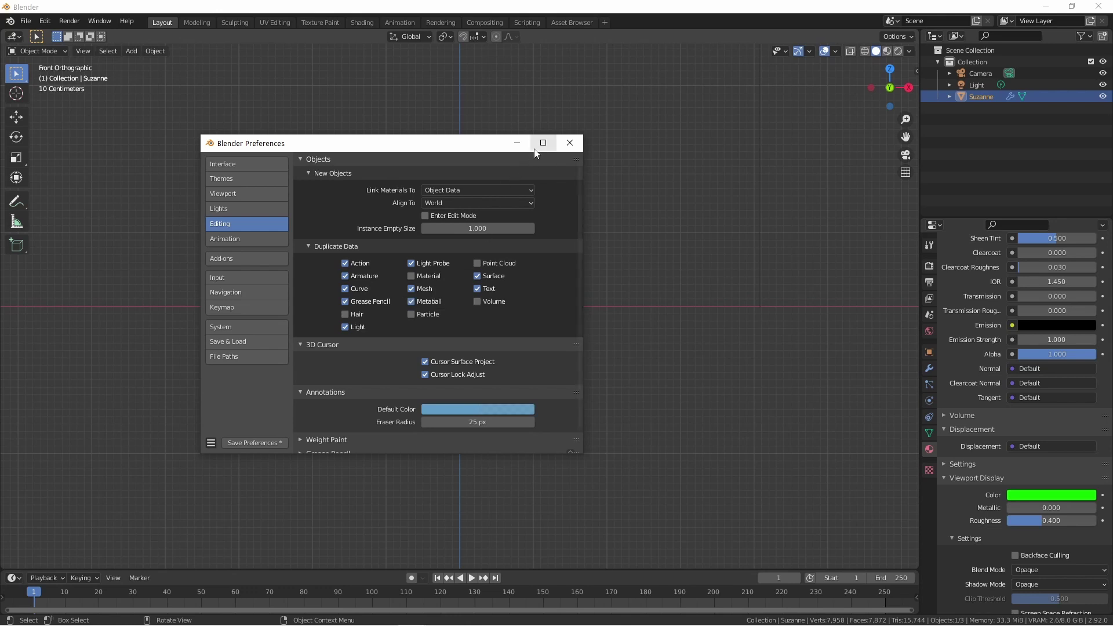
left_click(570, 143)
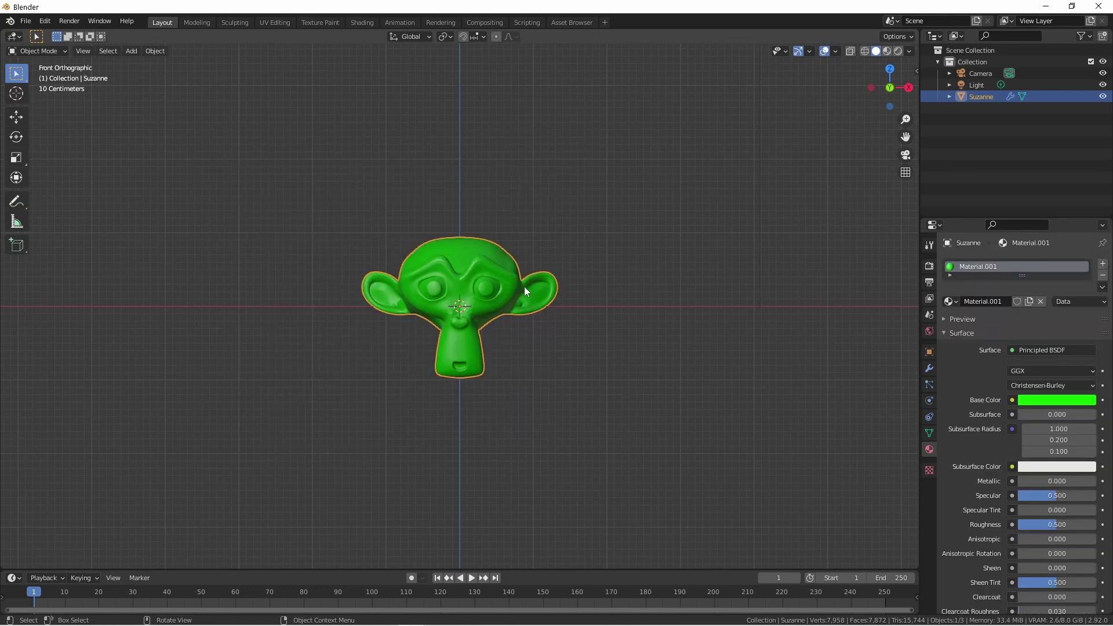
Enlarge the material slot list and duplicate the green monkey head along the X axis, placing the copy beside the original.
left_click_drag(1021, 275, 1009, 354)
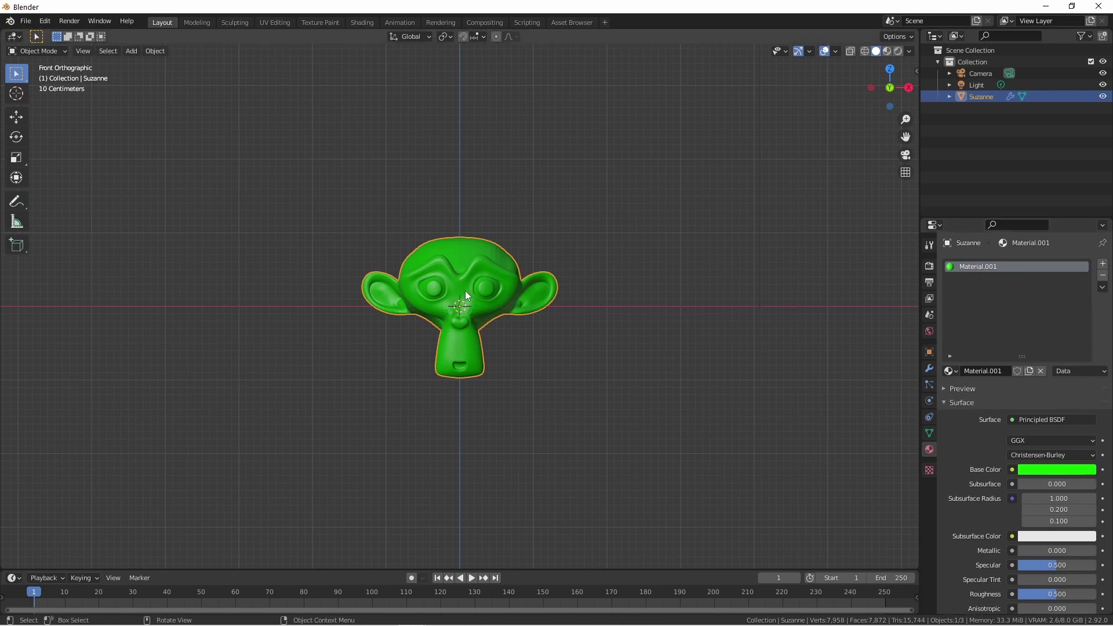
key("shift+d")
key("x")
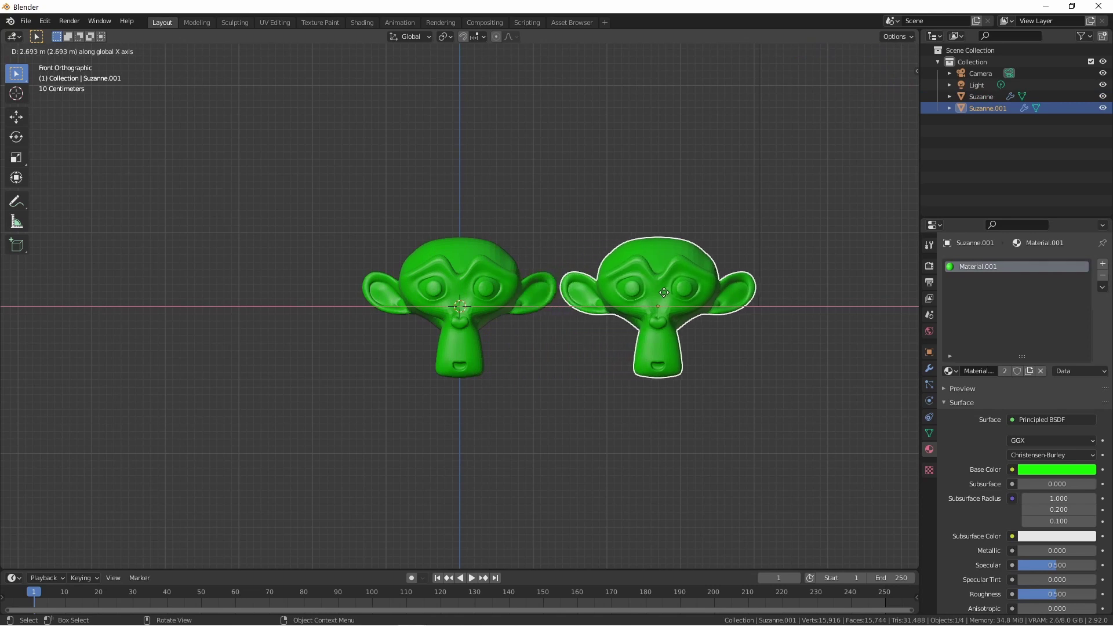
left_click(685, 296)
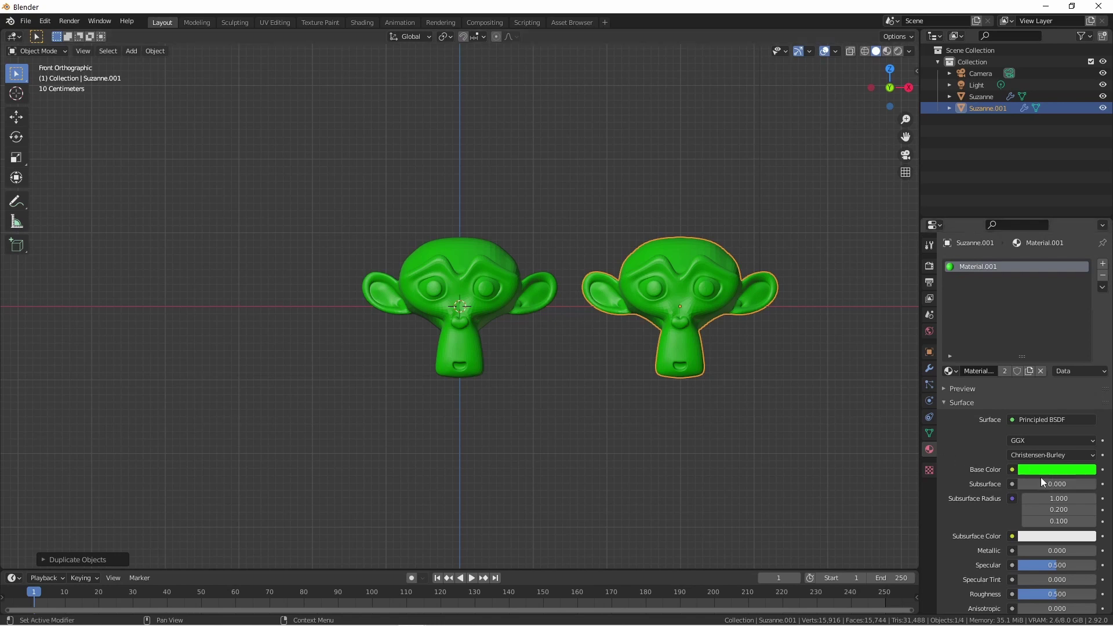
Change the viewport display color of the duplicated head's material to red with hue 0.005, then deselect the head.
scroll(1037, 493, "down", 10)
left_click(1049, 428)
left_click(1031, 343)
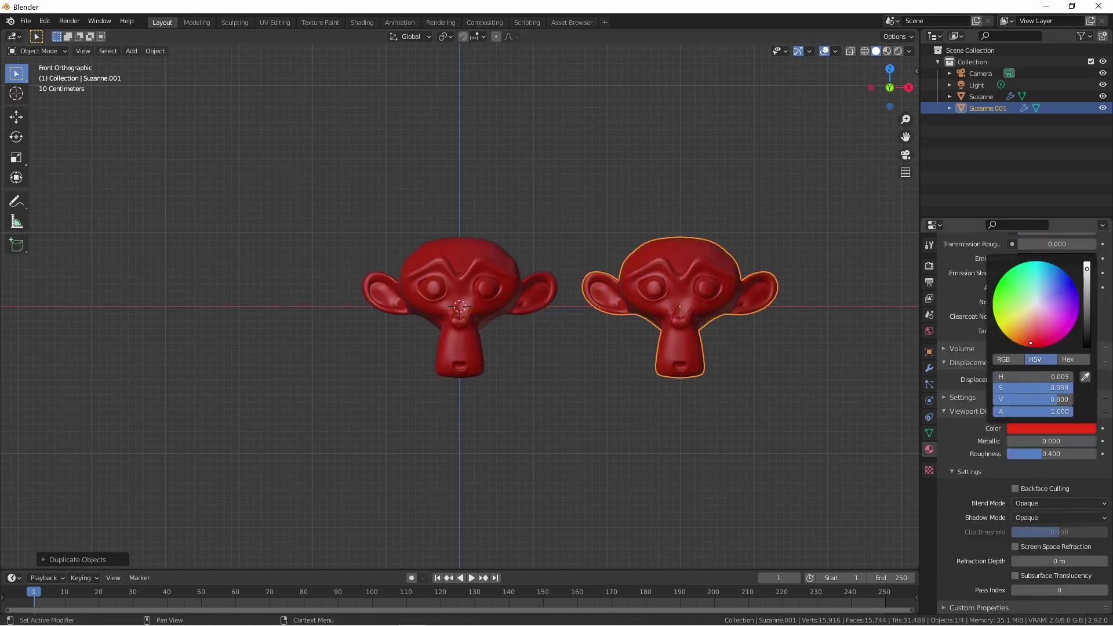
left_click(788, 419)
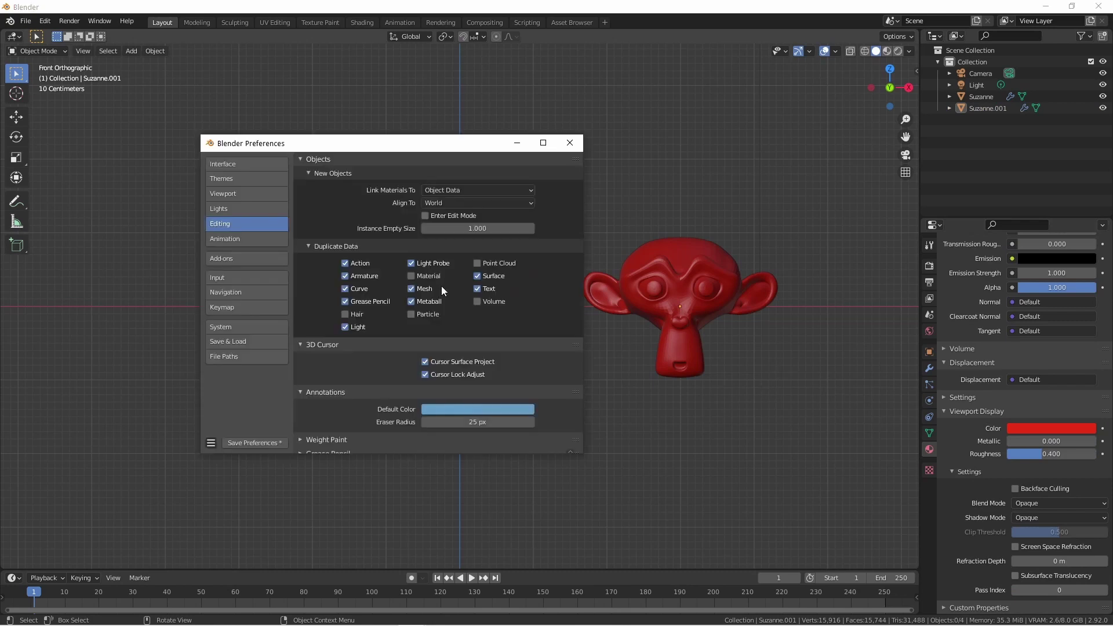
Enable Material under Duplicate Data in the Editing preferences and return to the viewport.
left_click(411, 275)
left_click(629, 340)
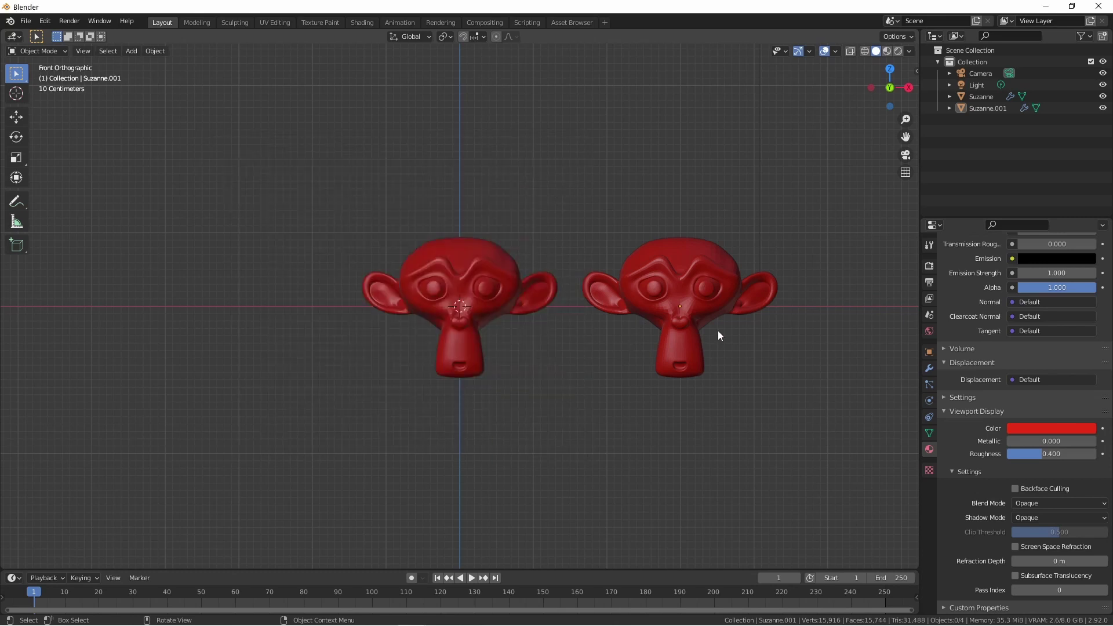
Duplicate the second monkey head downward along the Z axis, then reselect the source head to compare their materials.
left_click(693, 260)
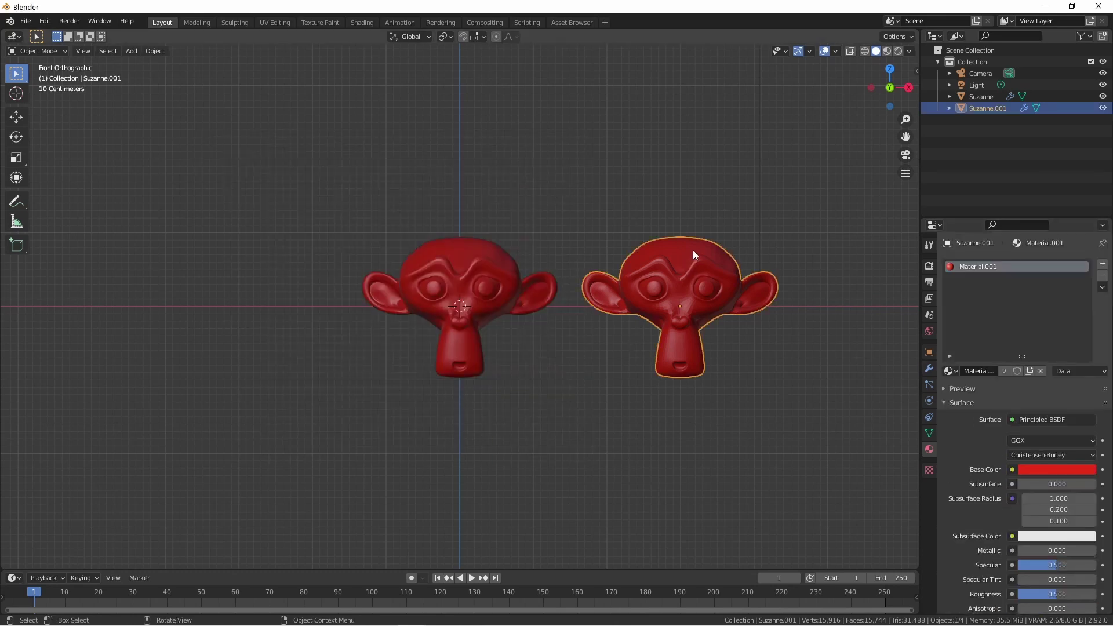
key("shift+d")
key("z")
left_click(735, 415)
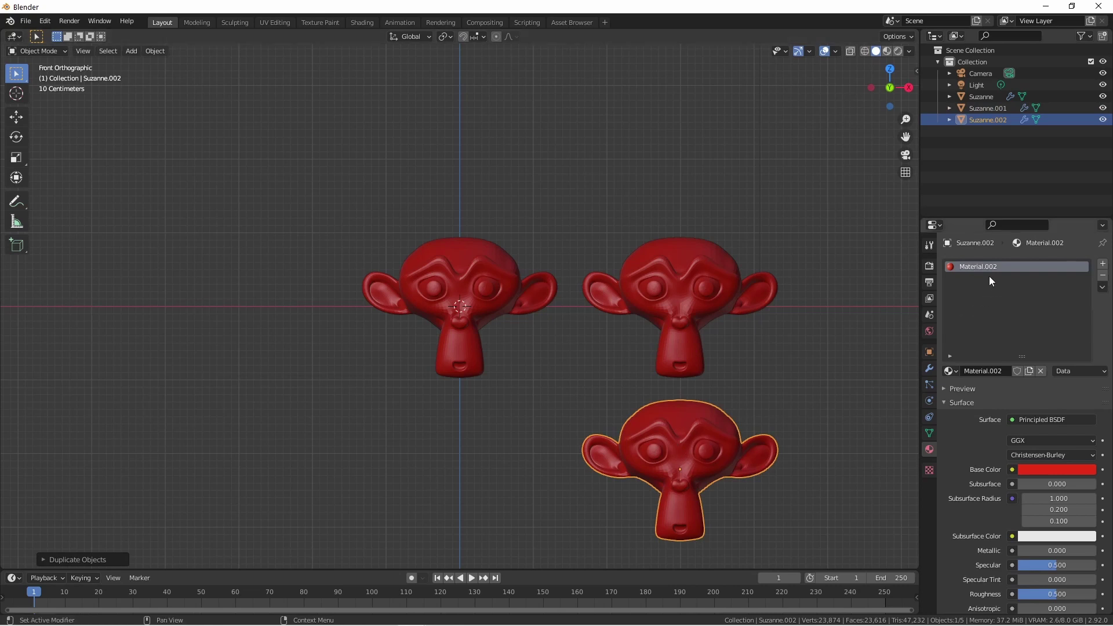
left_click(648, 293)
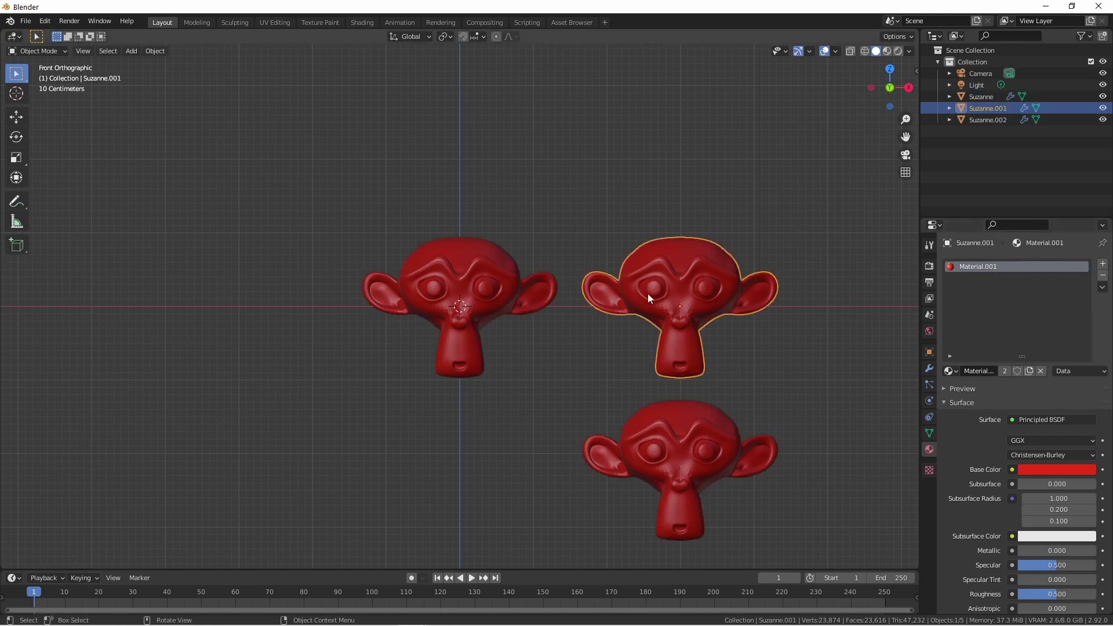
Switch the viewport to Material Preview shading and set the lower monkey head's base color to green.
left_click(668, 426)
left_click(648, 385)
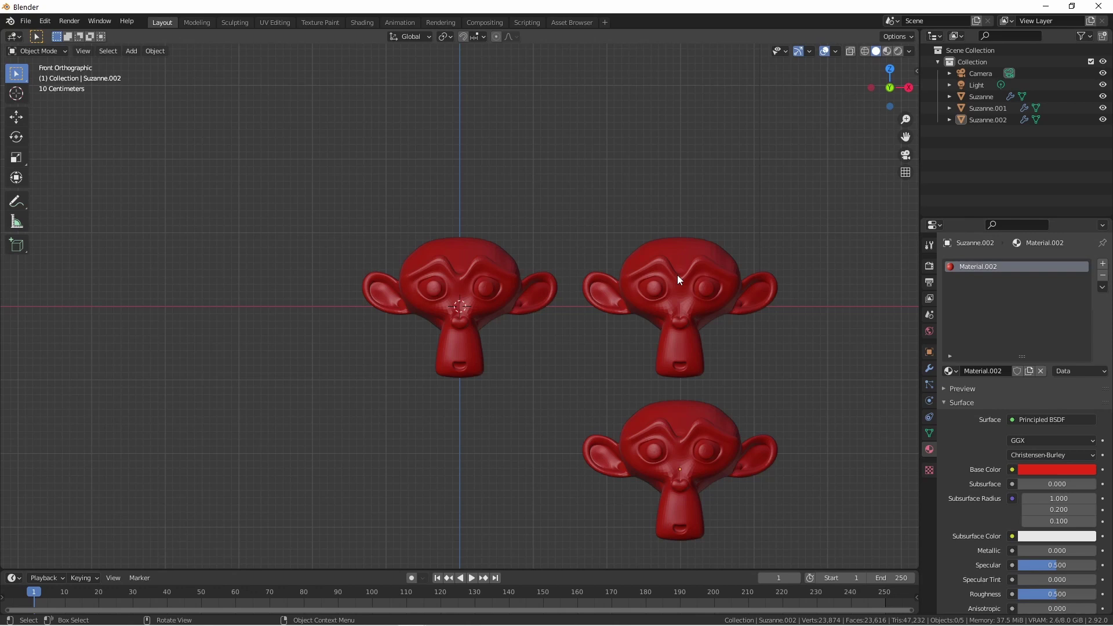
key("z")
left_click(701, 460)
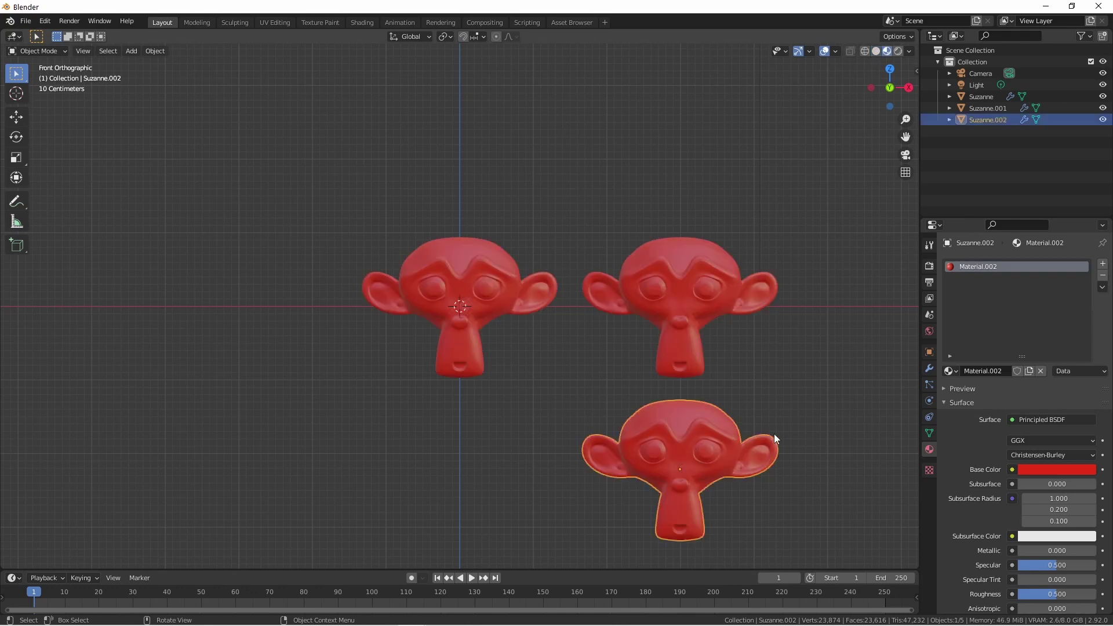
left_click(1055, 469)
left_click_drag(1018, 343, 1001, 313)
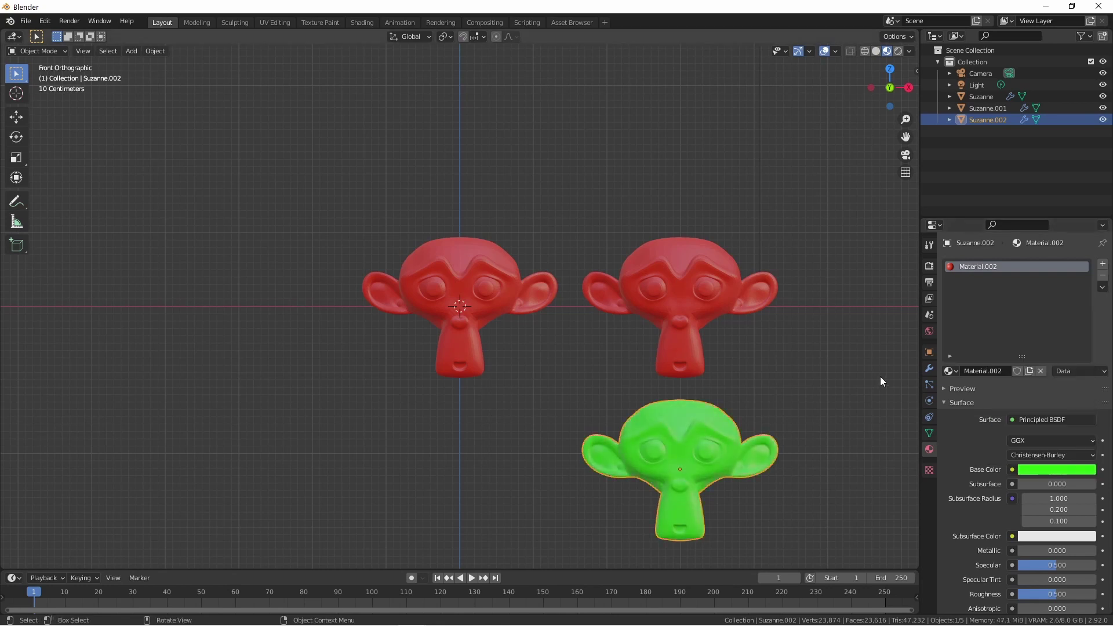
left_click(880, 381)
Change the base color of the second monkey head in the upper row to purple, then deselect it.
left_click(639, 264)
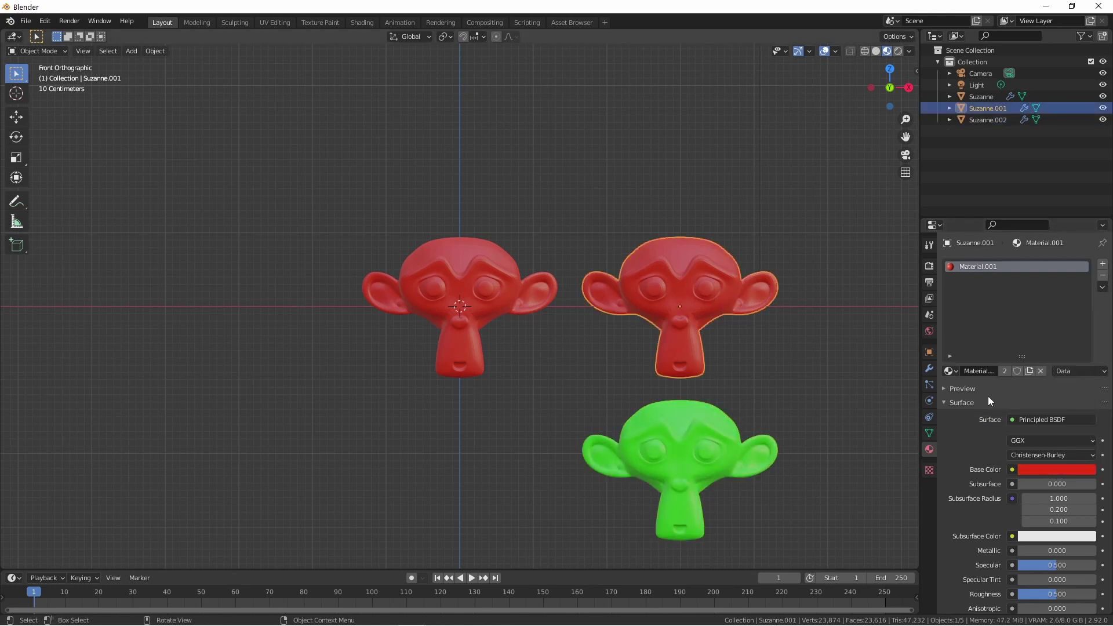
left_click(1055, 469)
left_click(1009, 366)
left_click(1055, 469)
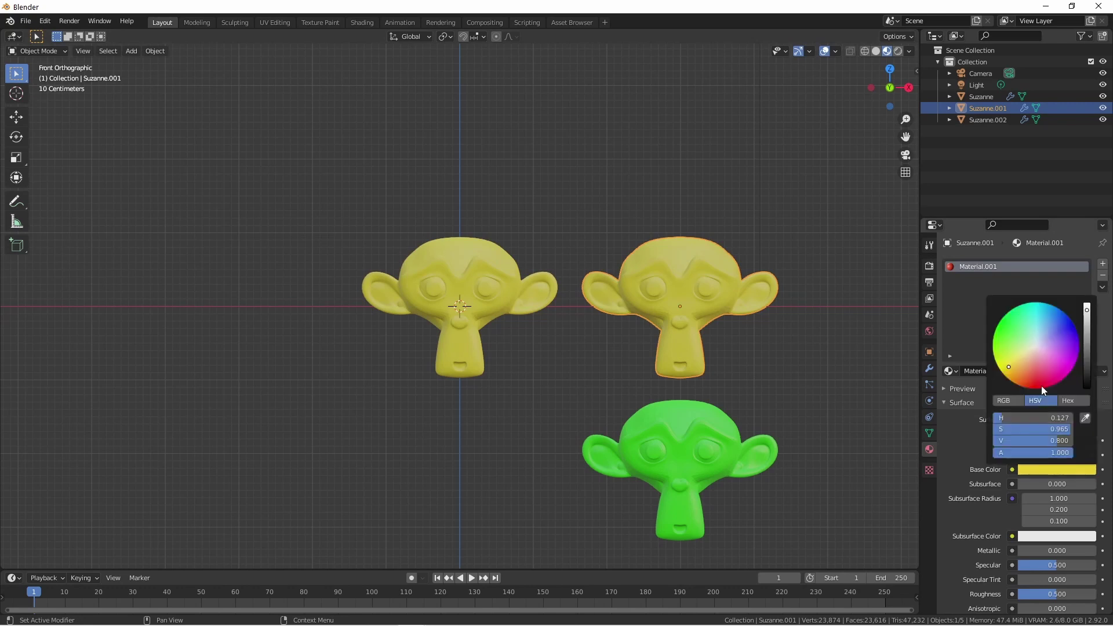
left_click(1041, 385)
left_click(623, 254)
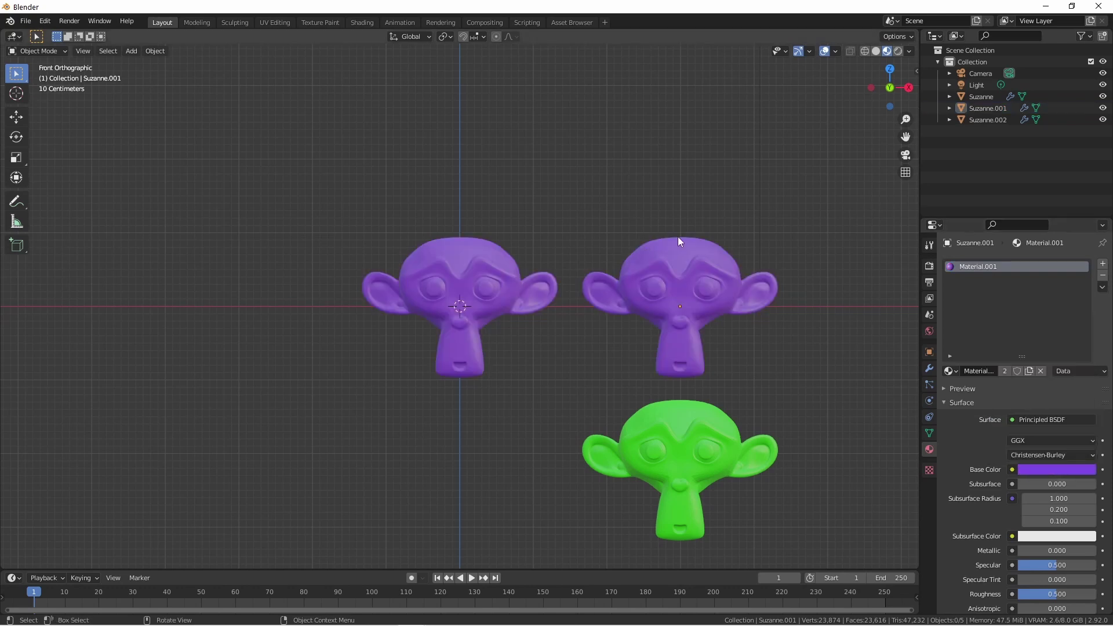
Disable Material under Duplicate Data in the Editing preferences and show the Input preferences.
key("ctrl+comma")
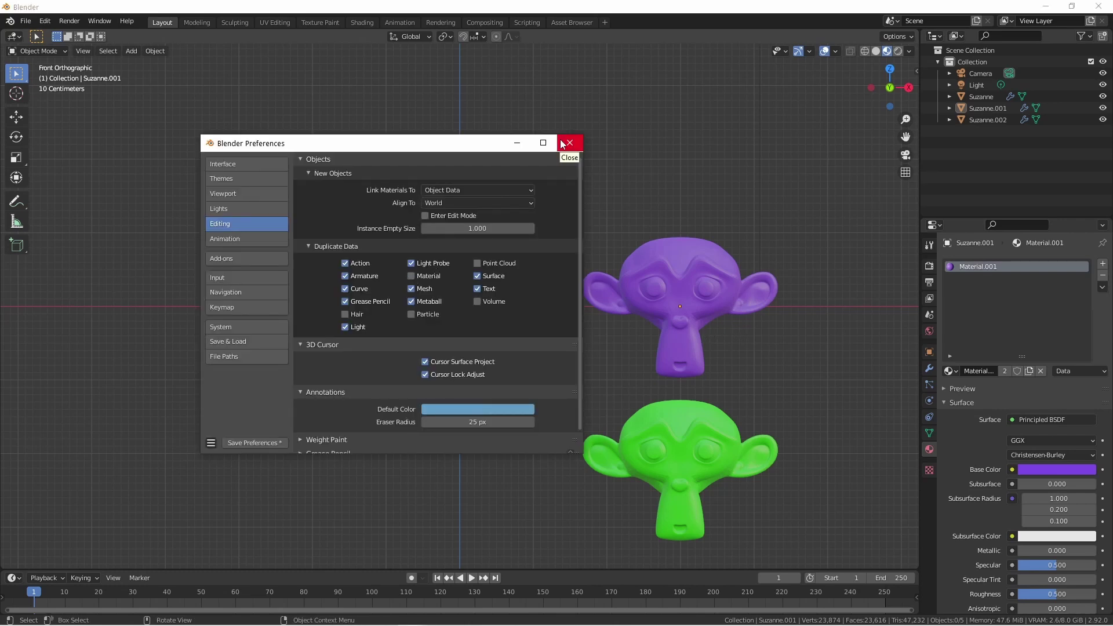
left_click(255, 278)
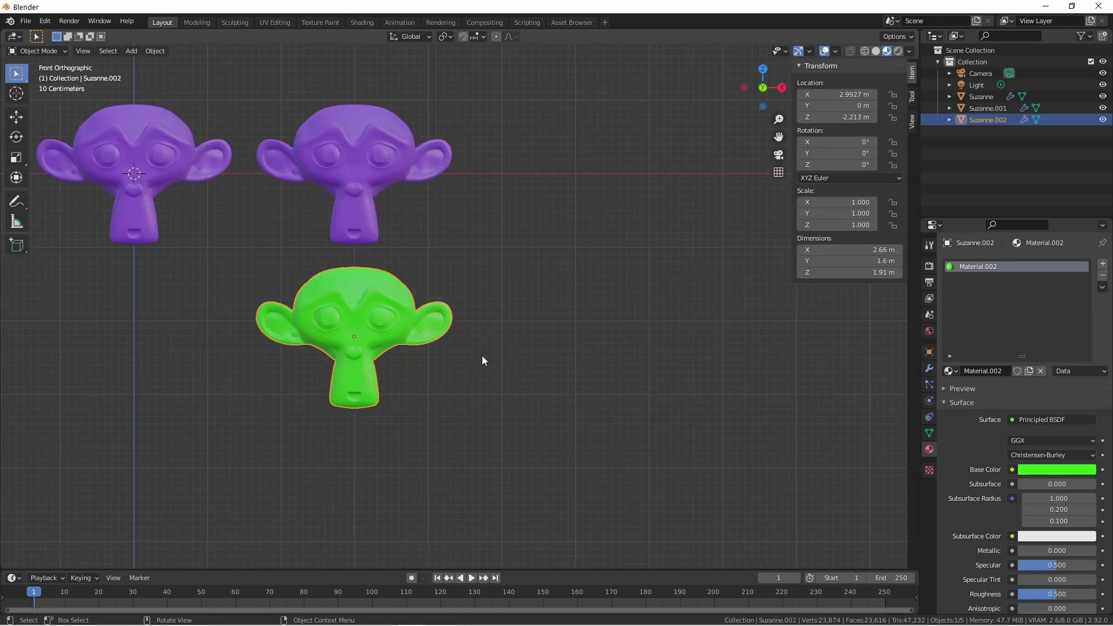
Set the green monkey head's X dimension with the expression 1+2*7.
left_click(851, 252)
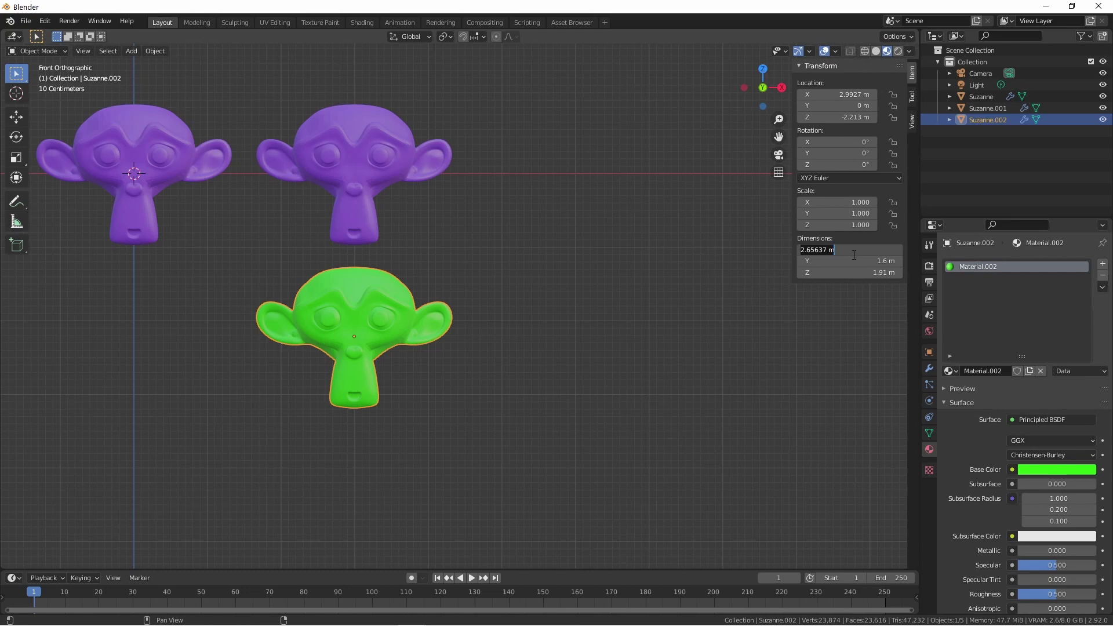
type("1+2*7")
key("Return")
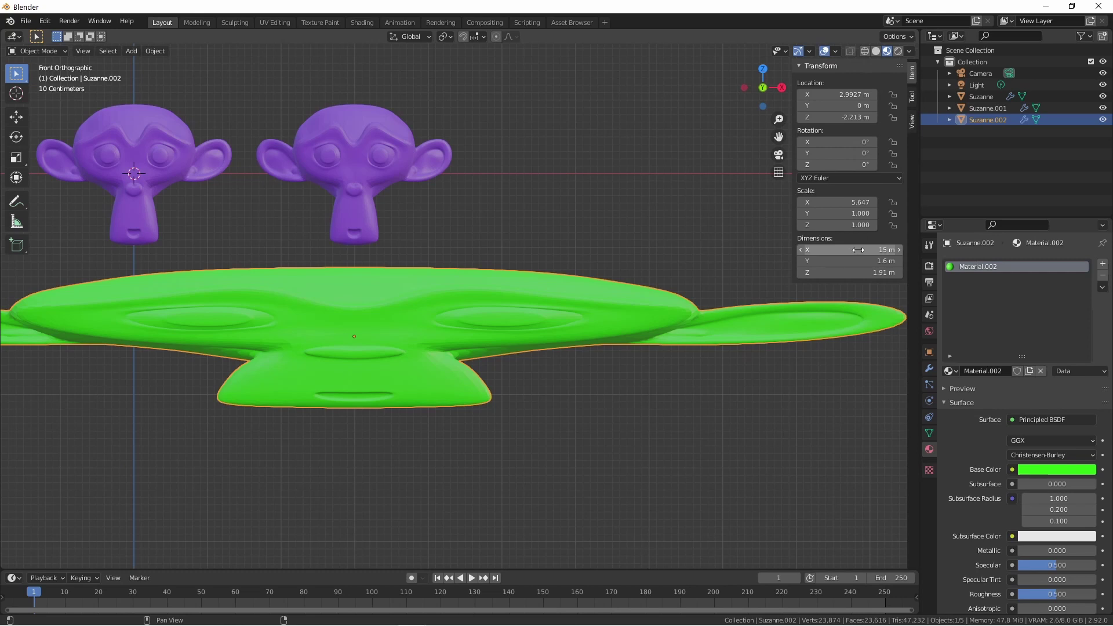
Set the green monkey head's X dimension to 2 m.
left_click(857, 249)
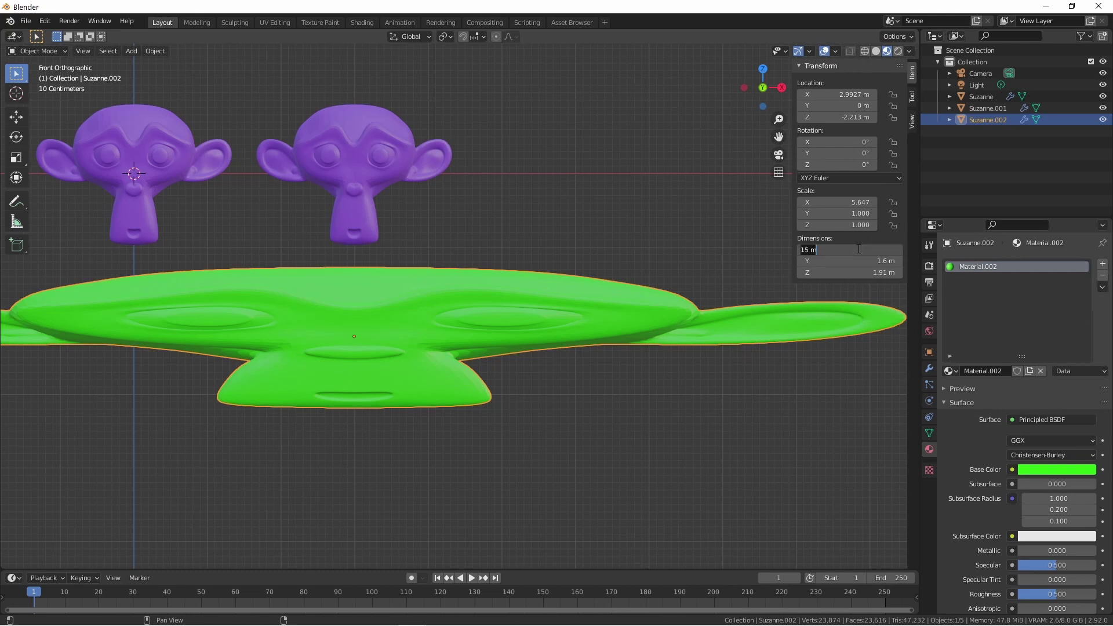
type("2 m")
key("Return")
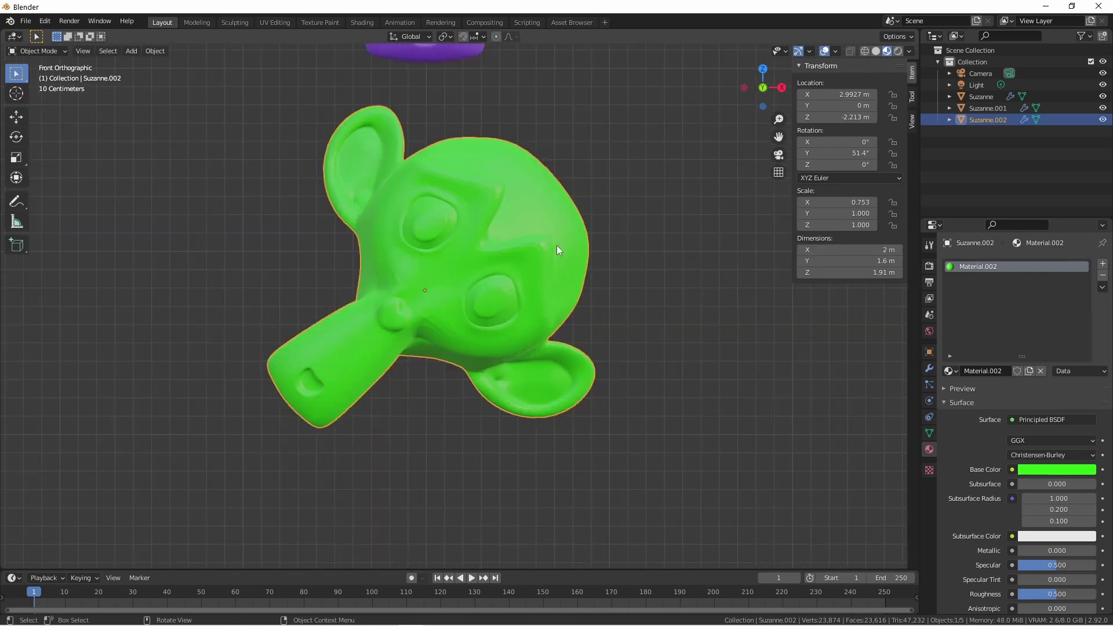
Move the green monkey head 5 m along the global X axis, then undo the move.
scroll(517, 322, "down", 7)
middle_click_drag(527, 290, 452, 259, "shift")
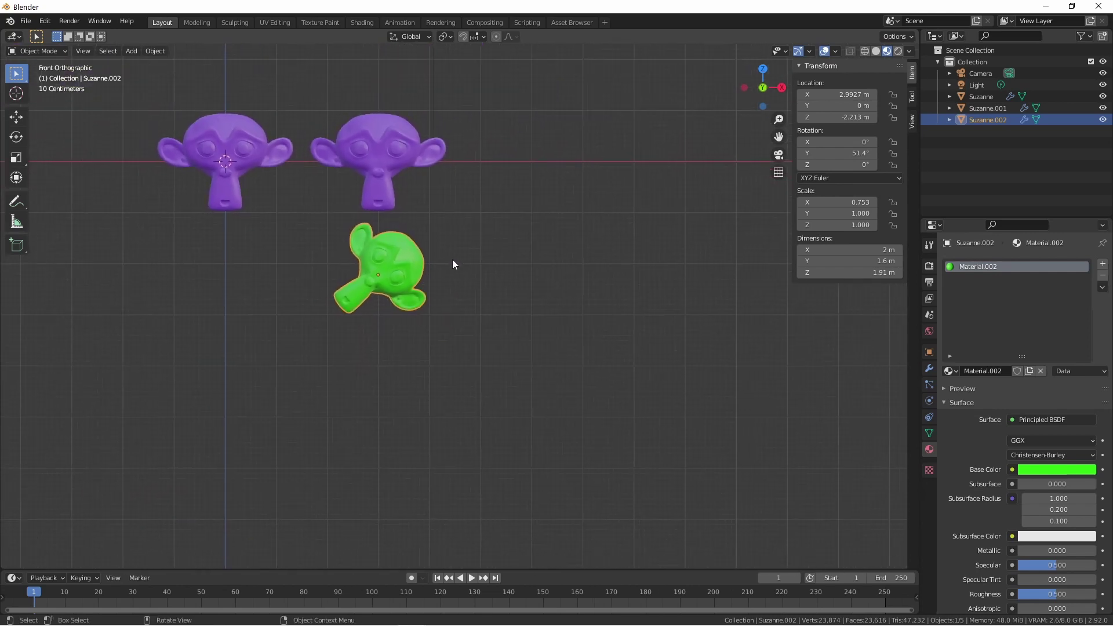
key("g")
key("Escape")
key("g")
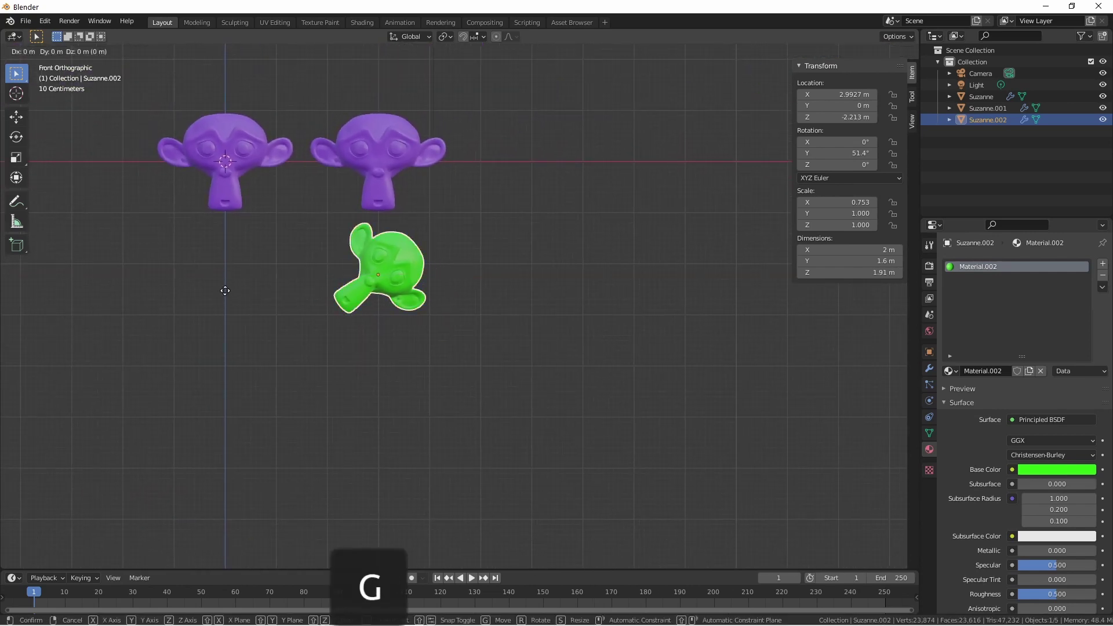
key("x")
key("5")
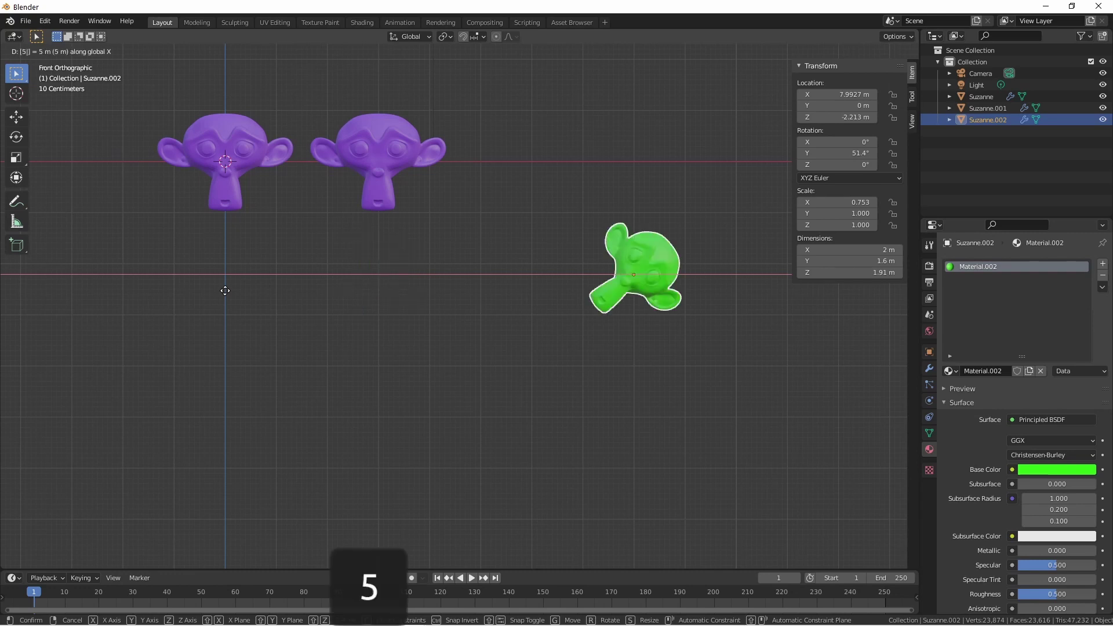
key("Return")
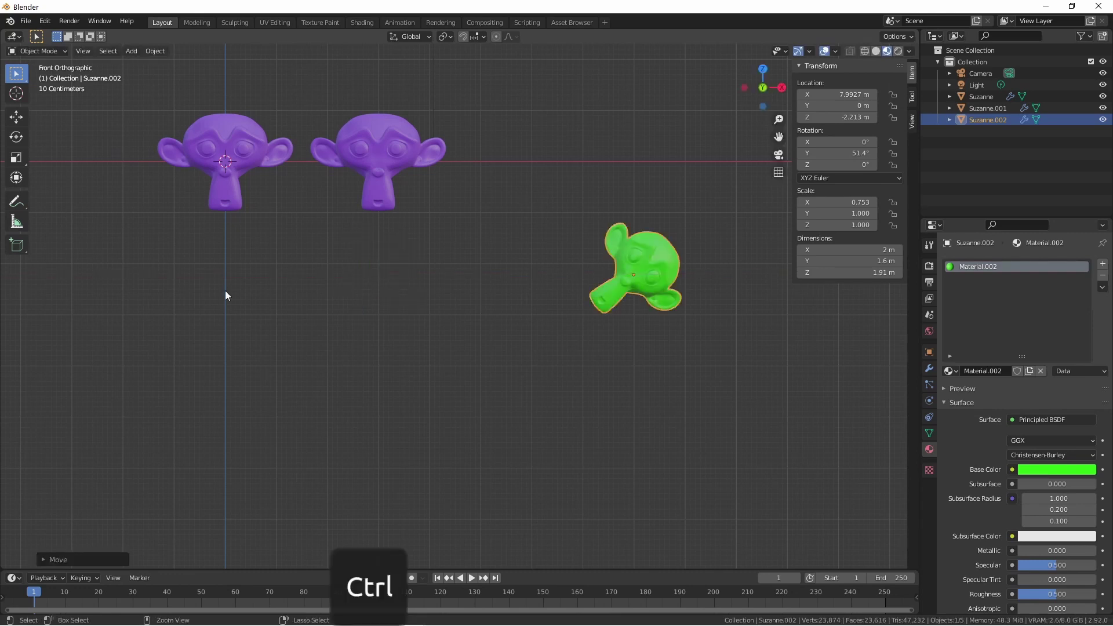
key("ctrl+z")
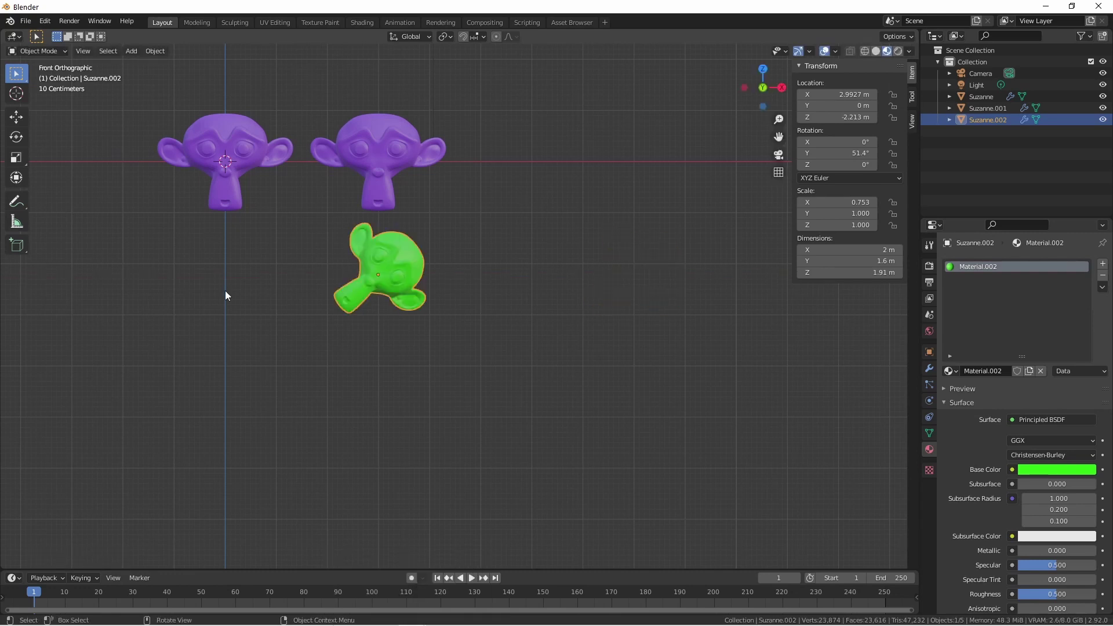
Move the green monkey head 23 m along the global X axis.
key("g")
type("x")
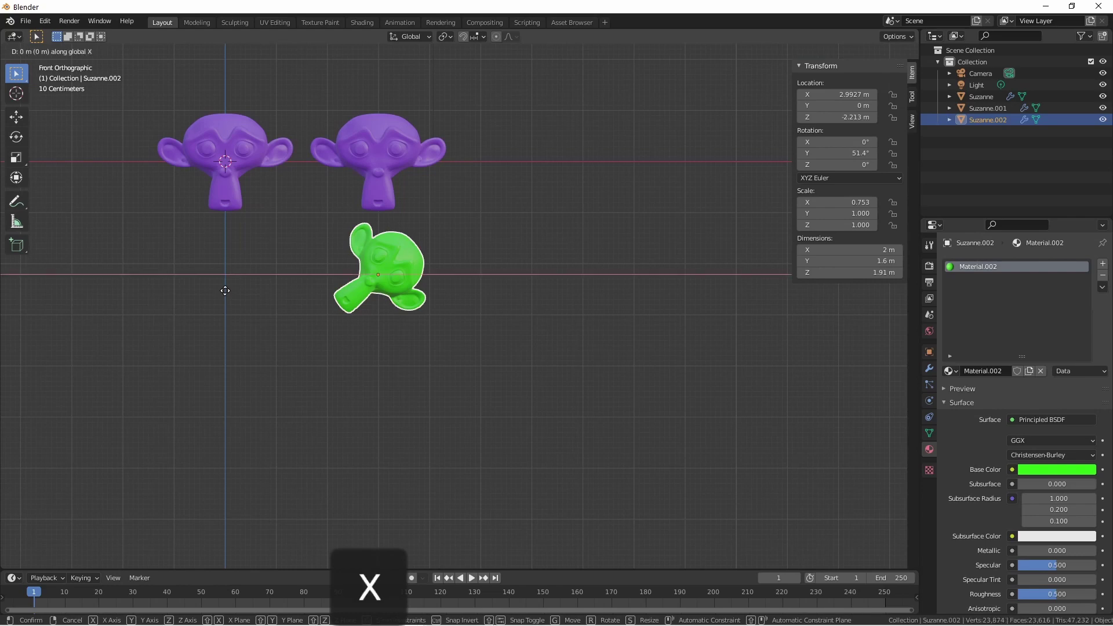
type("23")
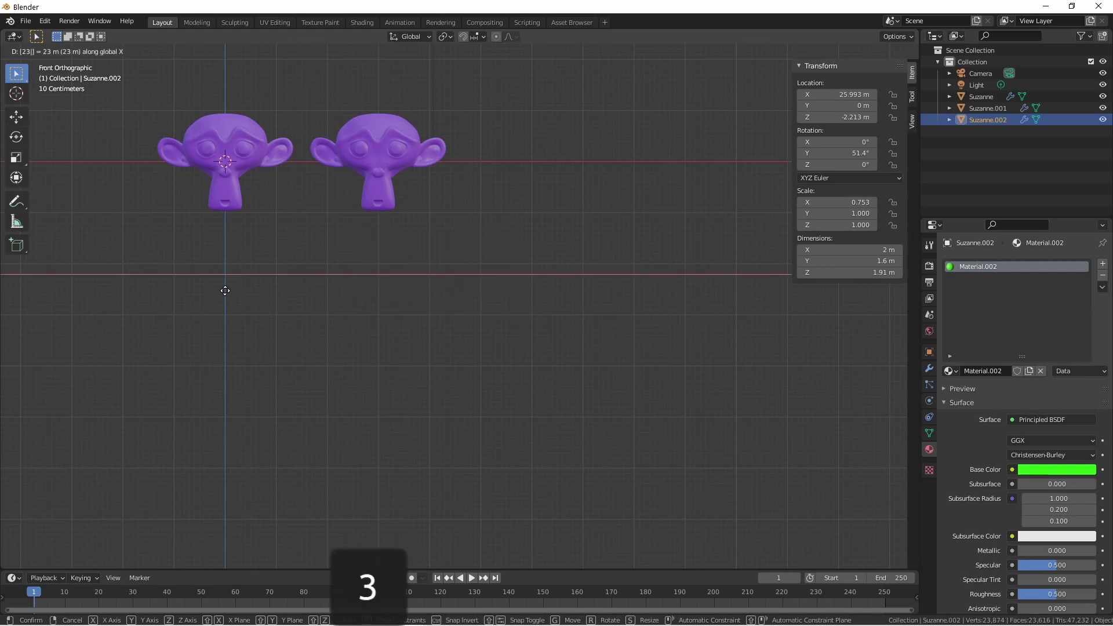
key("Return")
scroll(539, 398, "down", 7)
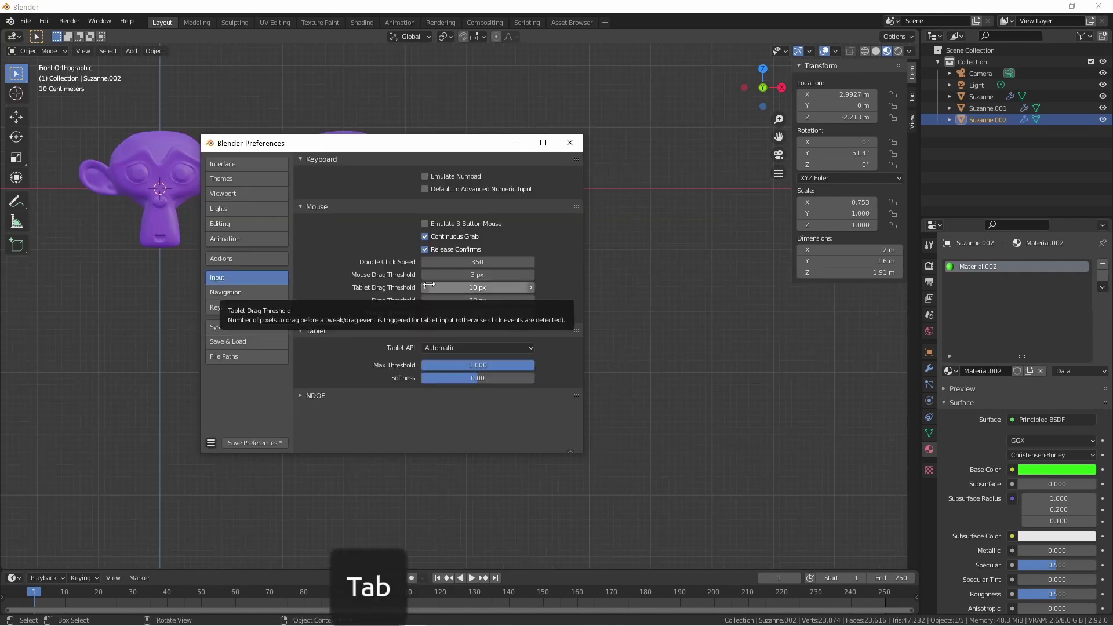
Enable Default to Advanced Numeric Input in the Input preferences and reselect the green monkey head.
left_click(423, 186)
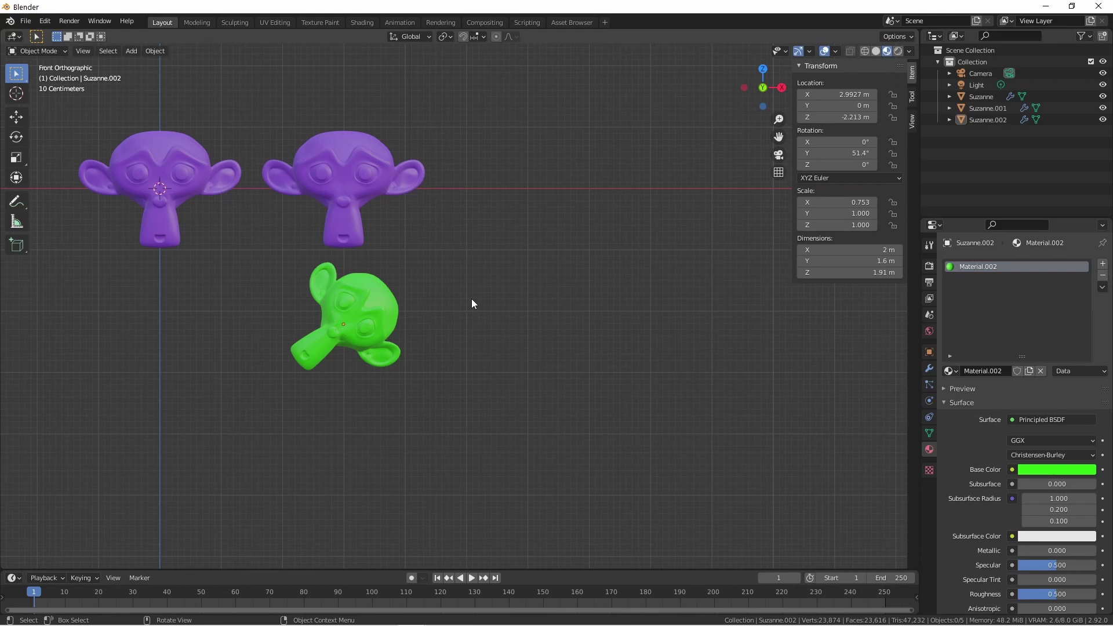
left_click(351, 319)
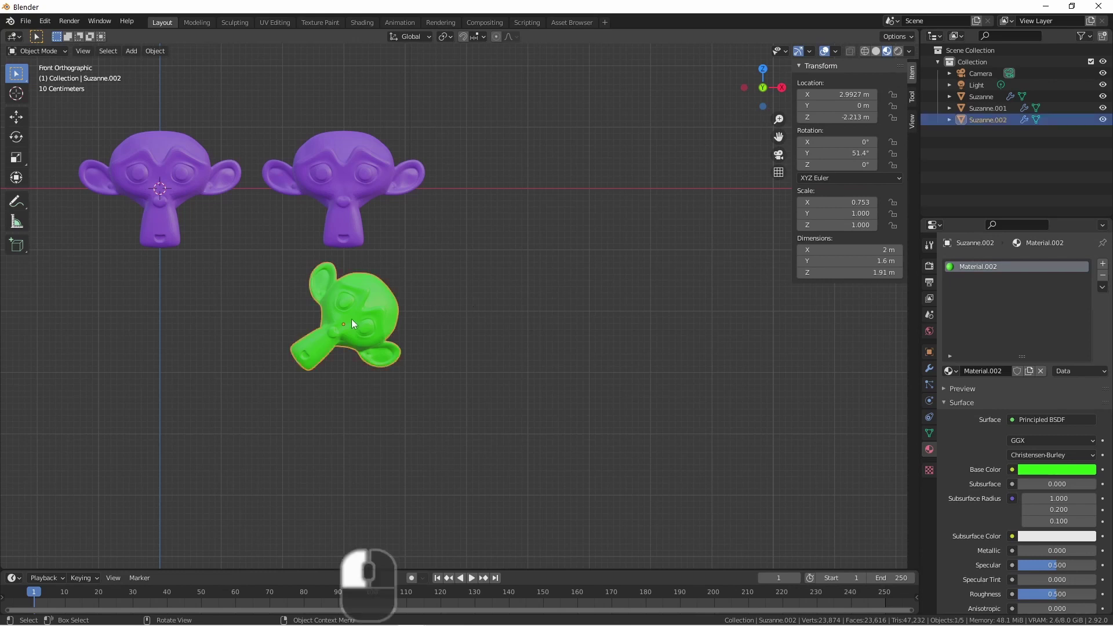
Move the green monkey head along the global X axis by the expression 2+3, then undo the move.
key("g")
key("x")
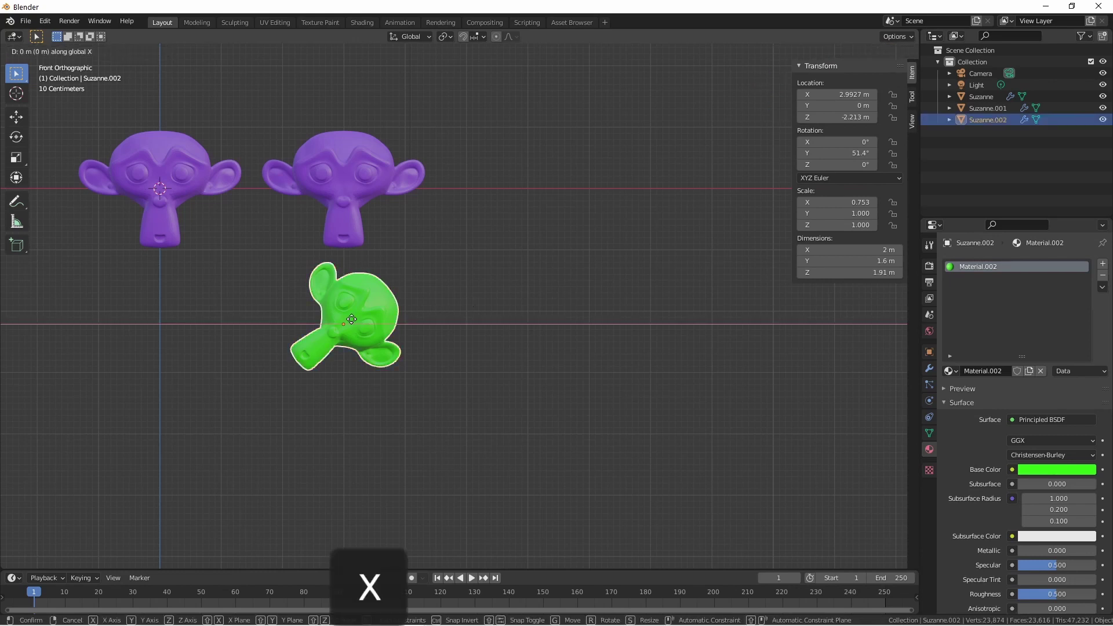
key("2")
key("shift+plus")
key("3")
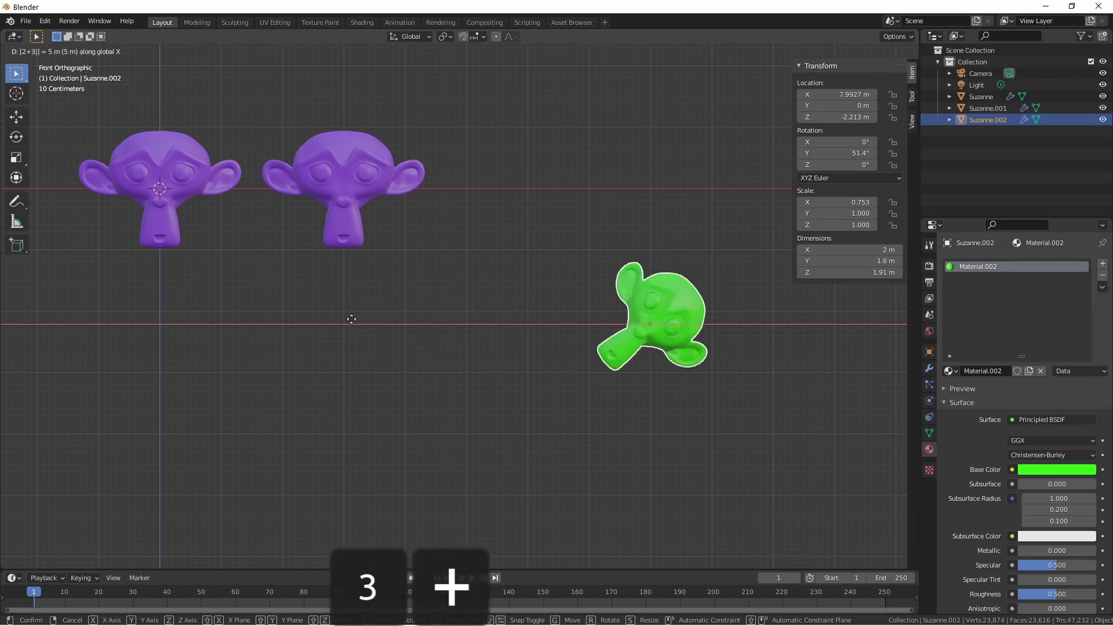
key("Return")
key("ctrl+z")
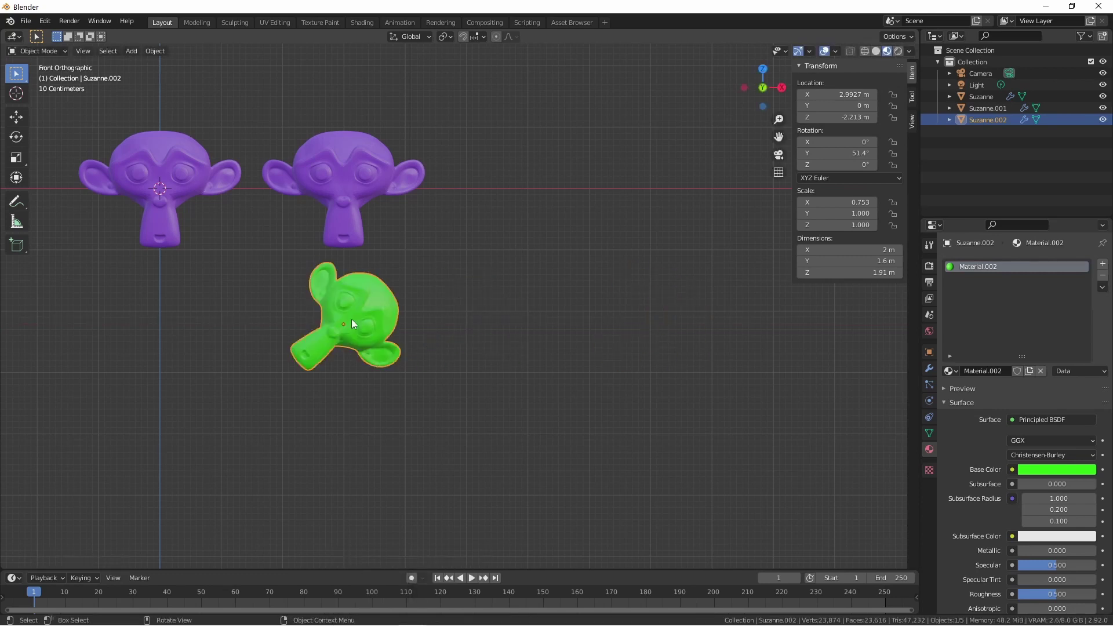
Move the green monkey head 5 feet along the global X axis using the value 5', then undo the move.
key("g")
key("x")
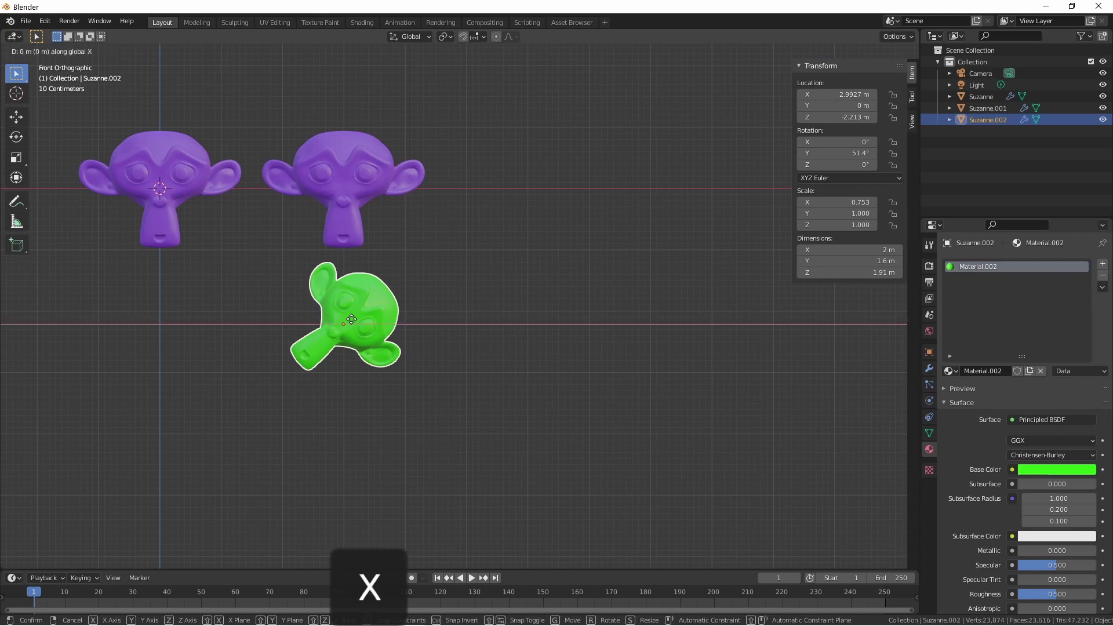
key("5")
key("apostrophe")
key("Return")
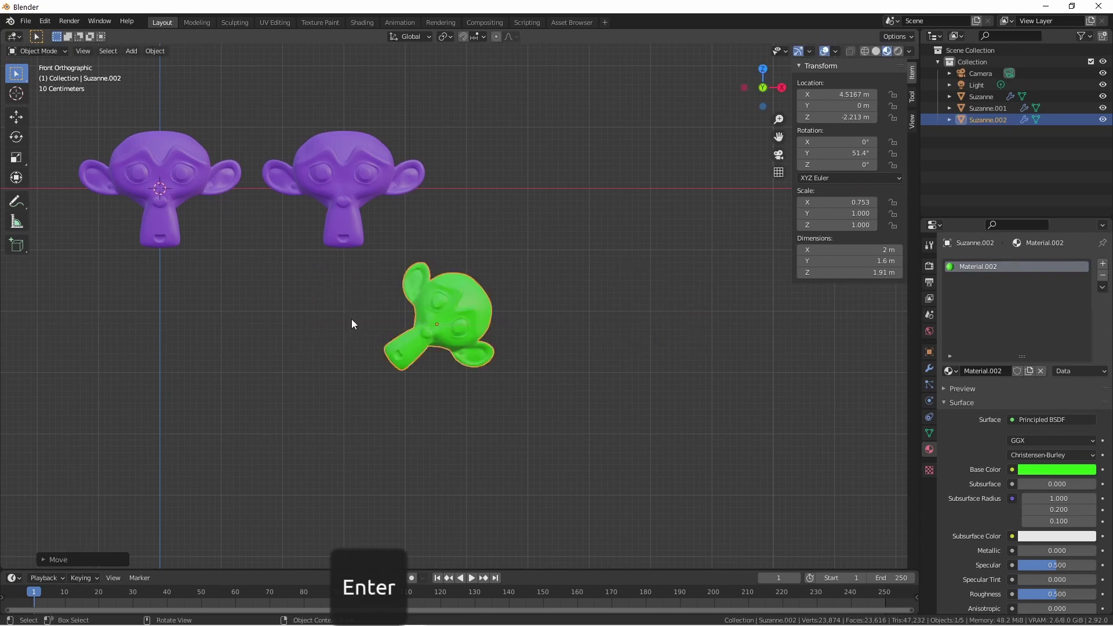
key("ctrl+z")
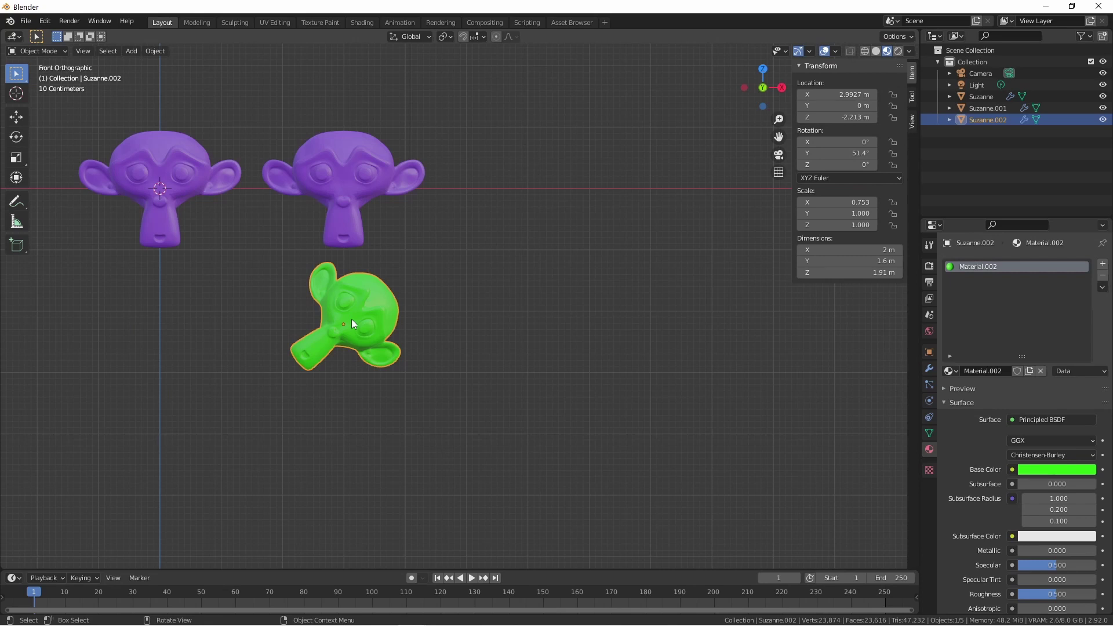
Rotate the green monkey head in the front view by the expression 360/11 degrees.
type("r")
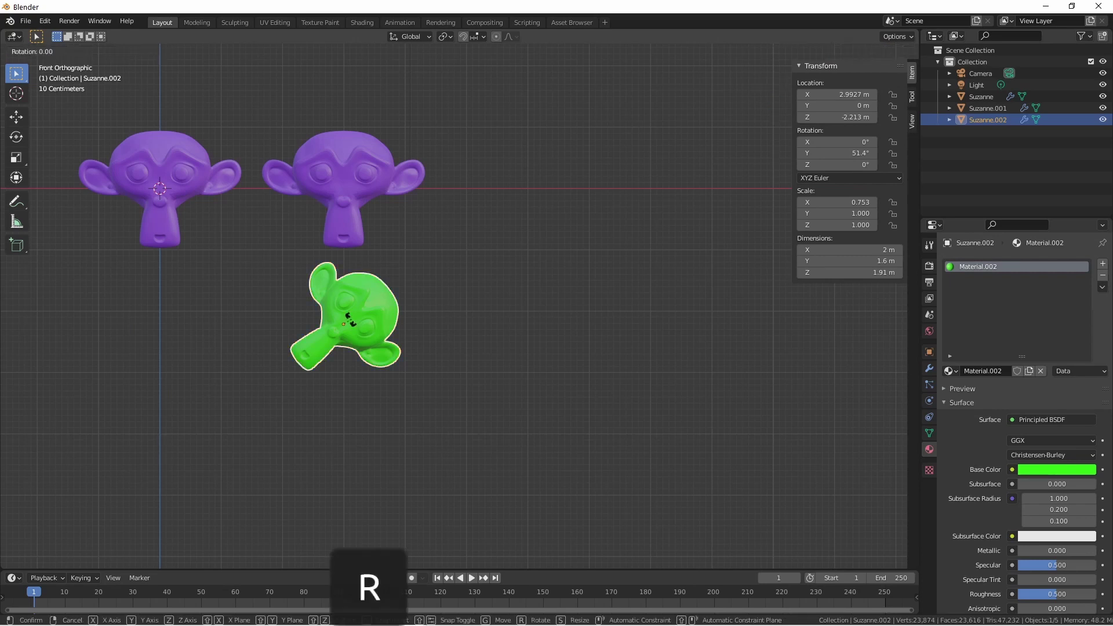
type("360/11")
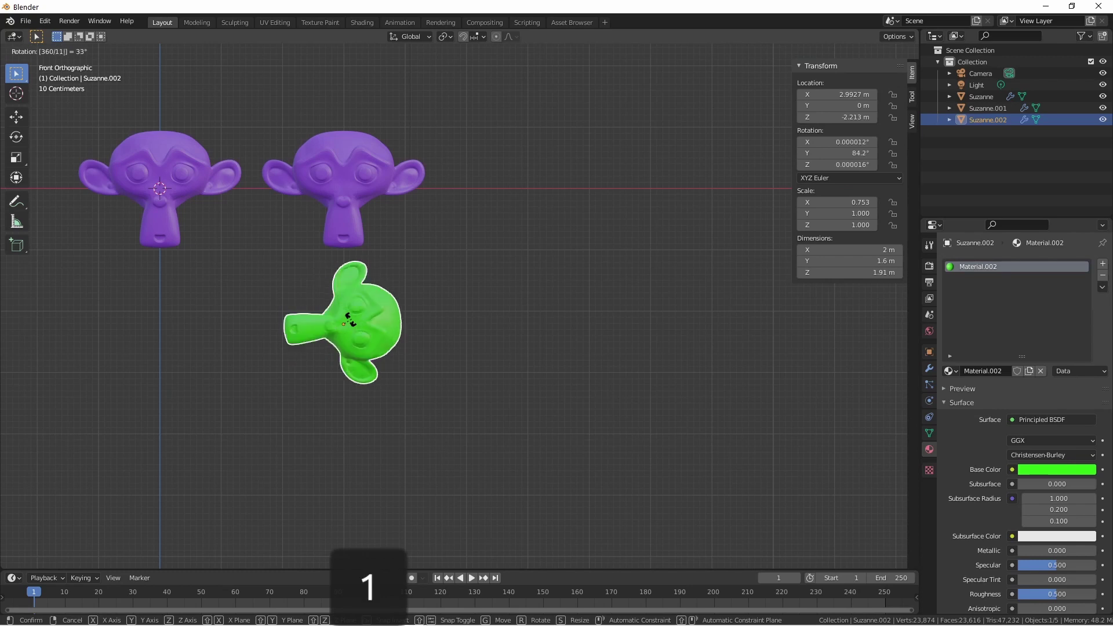
key("Return")
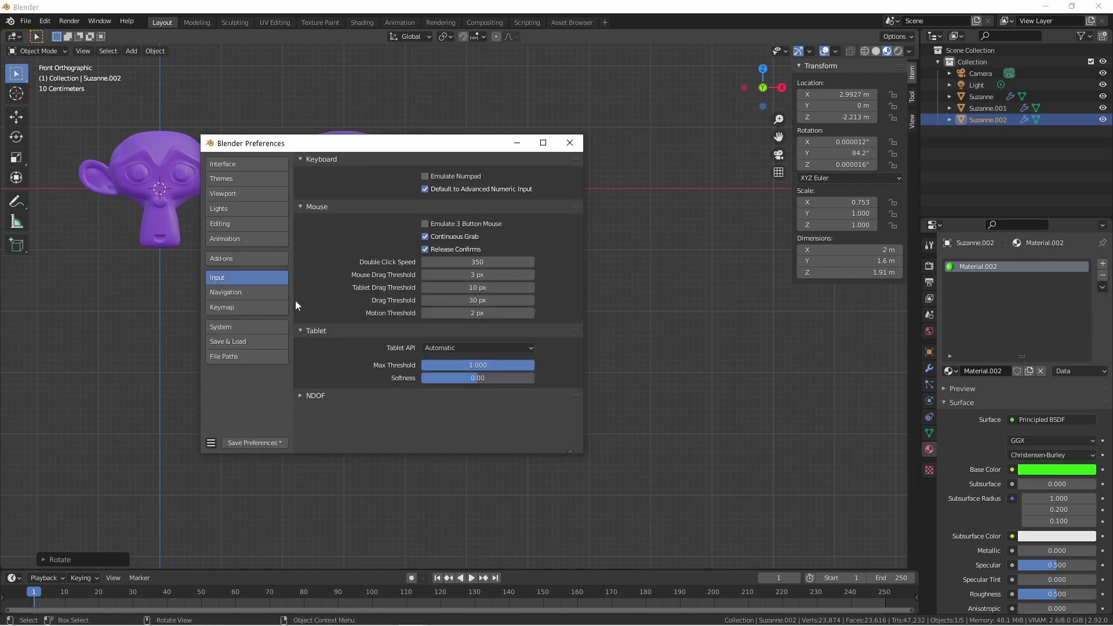
Show the Keymap preferences, then switch the second purple monkey head into Edit Mode and back to Object Mode.
left_click(243, 311)
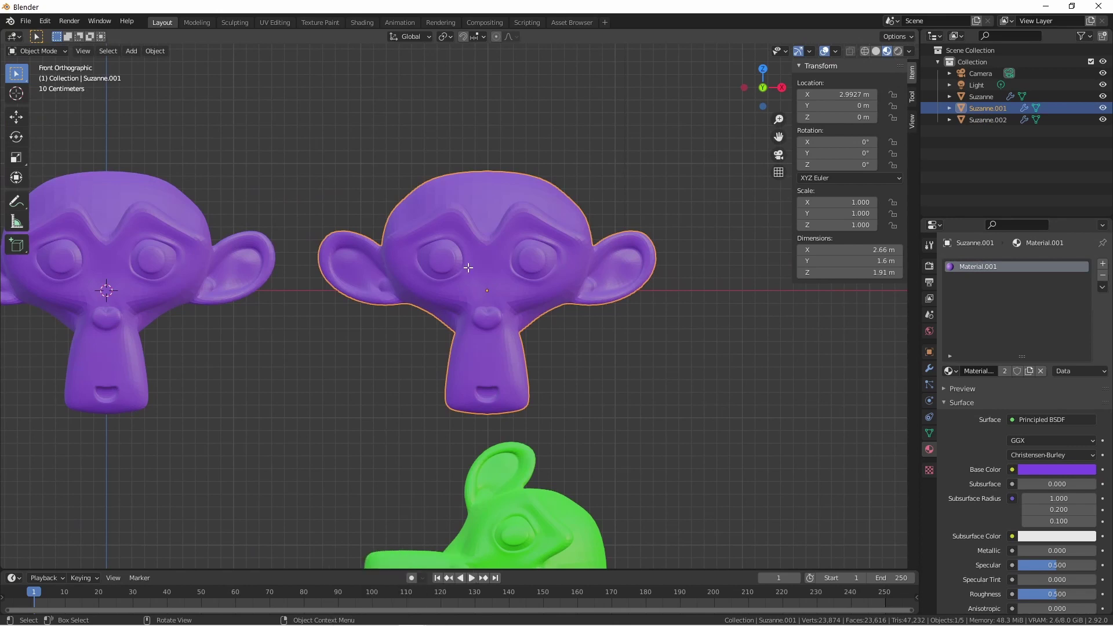
key("Tab")
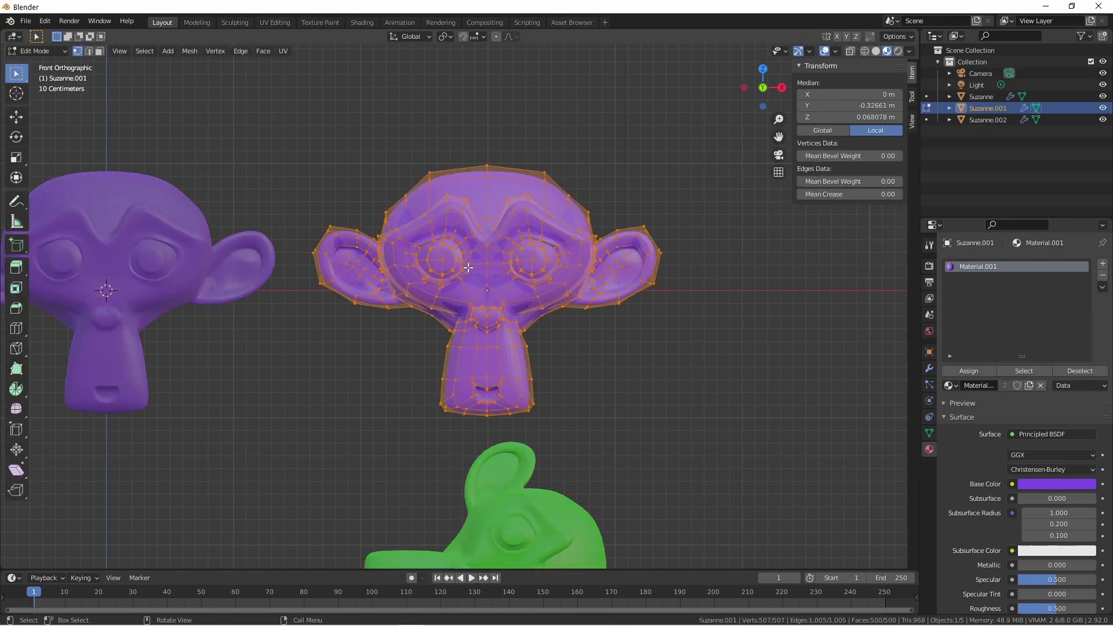
key("Tab")
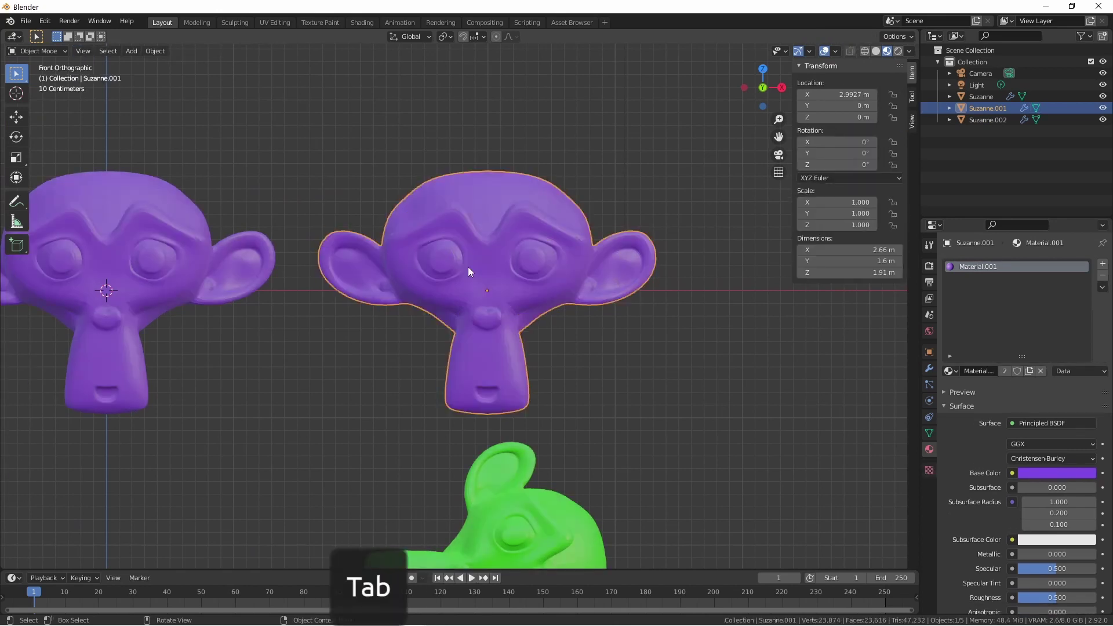
key("Escape")
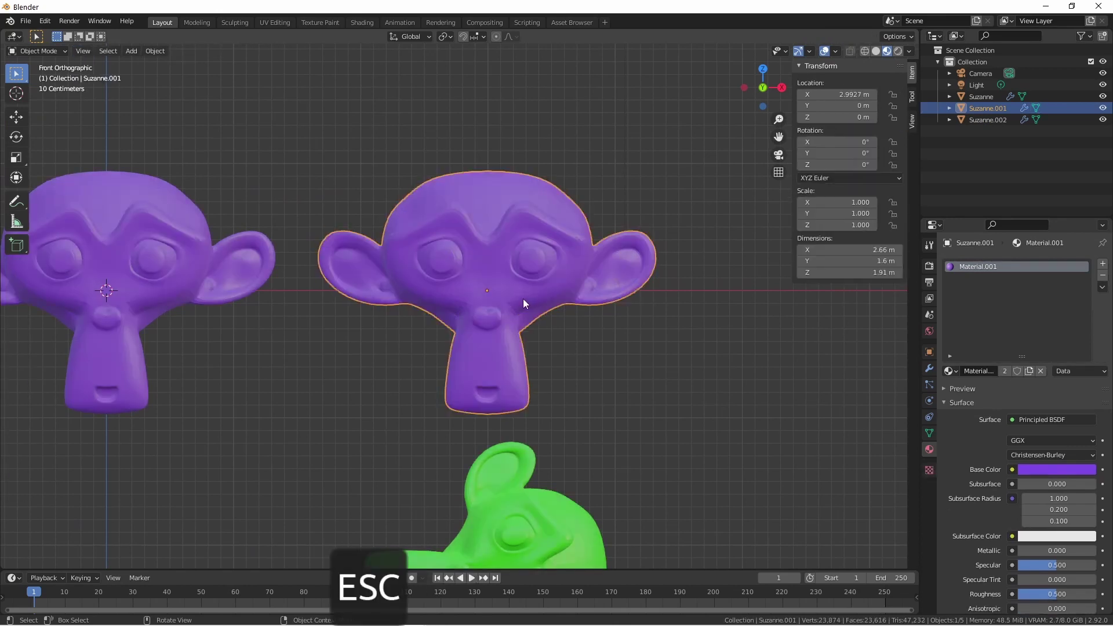
Show the mode pie choices for the second purple monkey head, then enter Edit Mode and return to Object Mode.
key("ctrl+Tab")
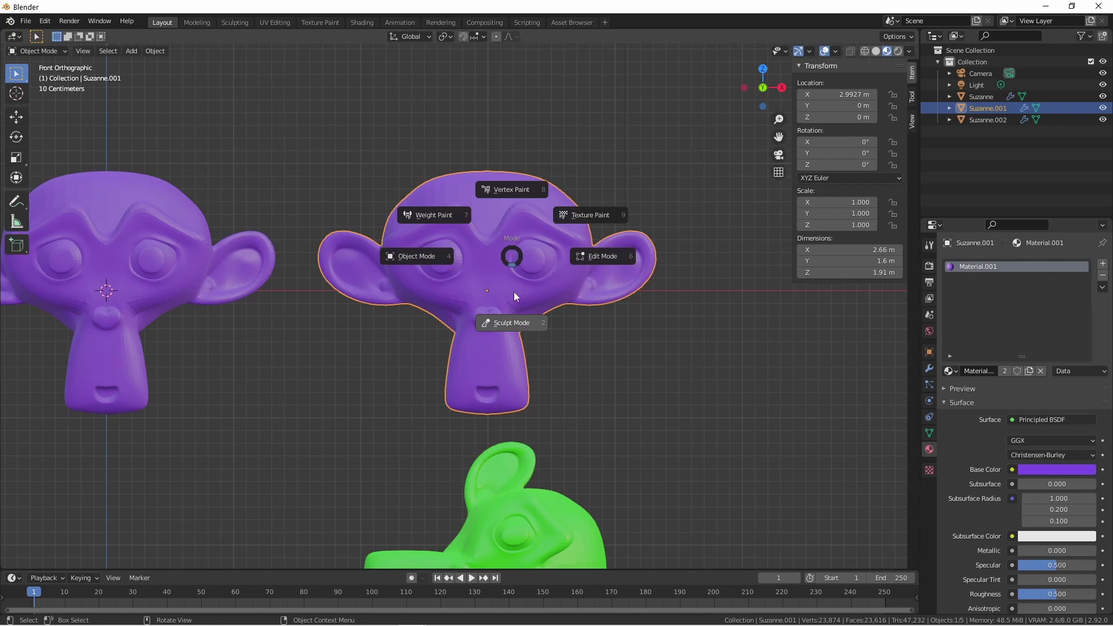
left_click(540, 292)
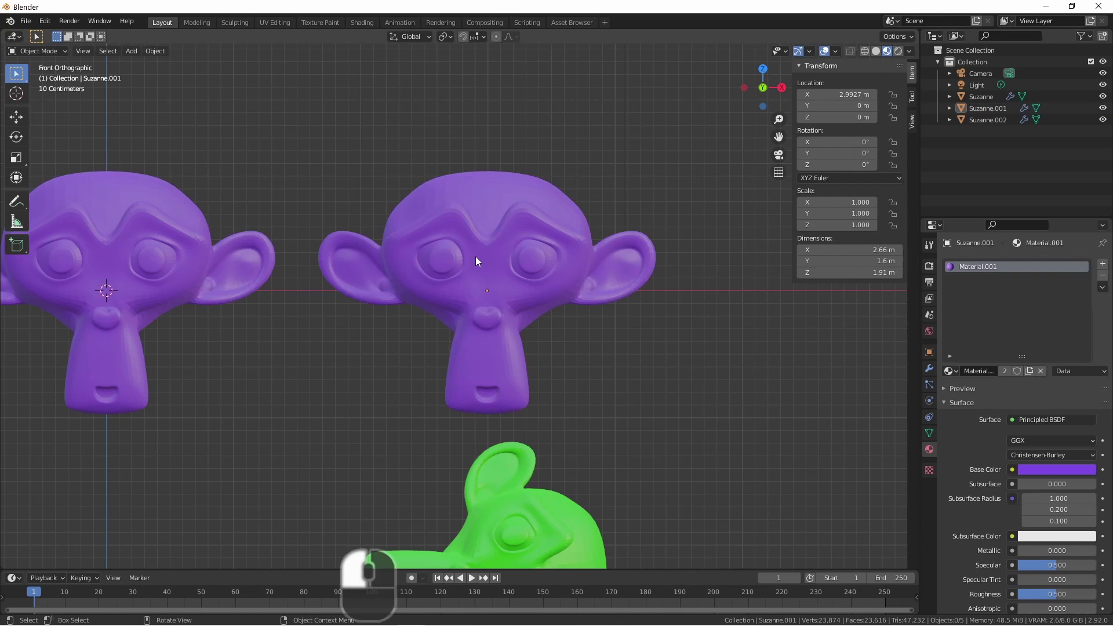
left_click(475, 256)
key("ctrl+Tab")
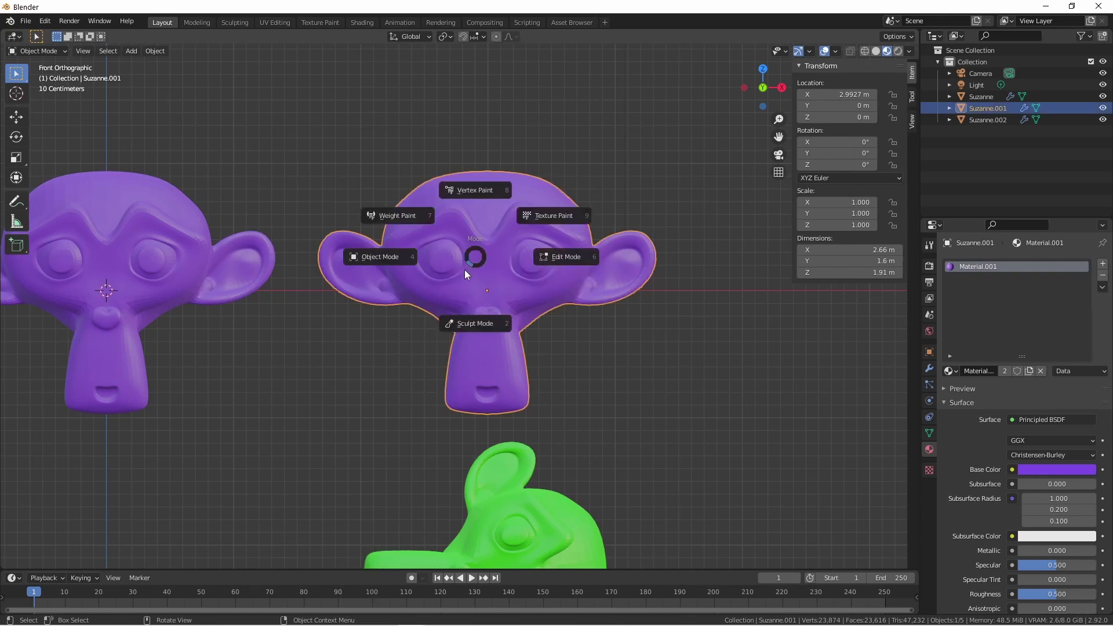
key("ctrl+Tab")
key("ctrl+Tab")
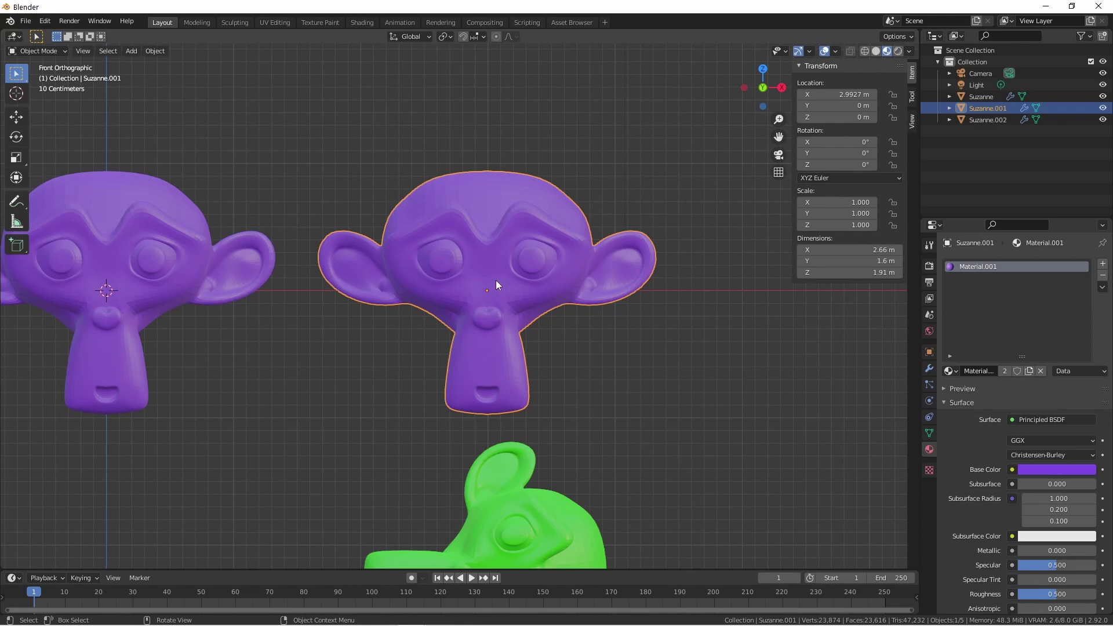
key("Tab")
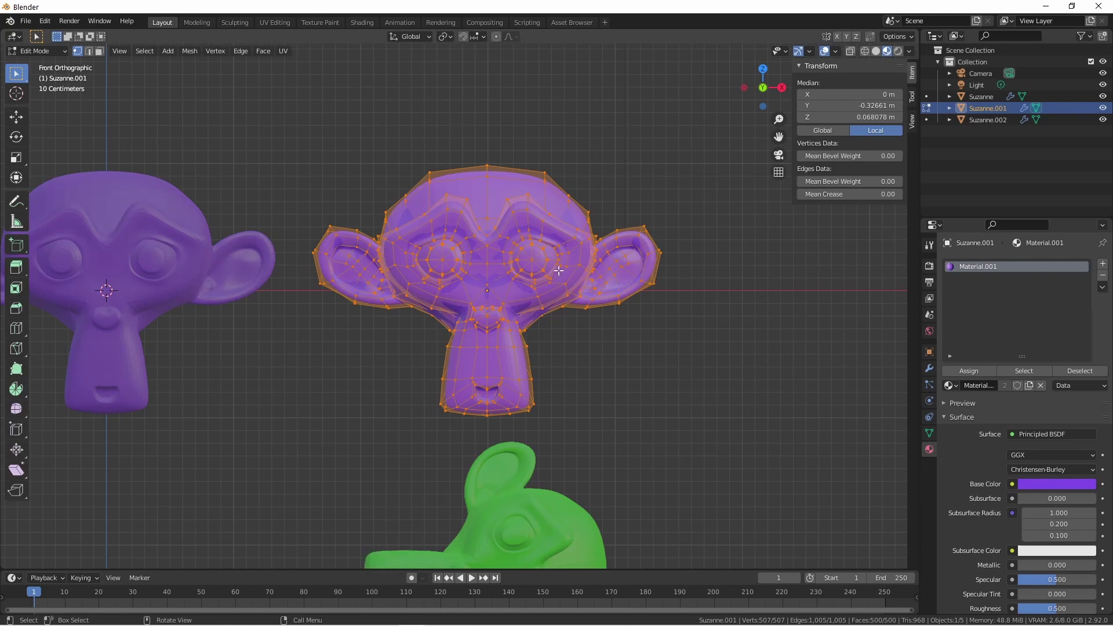
key("Tab")
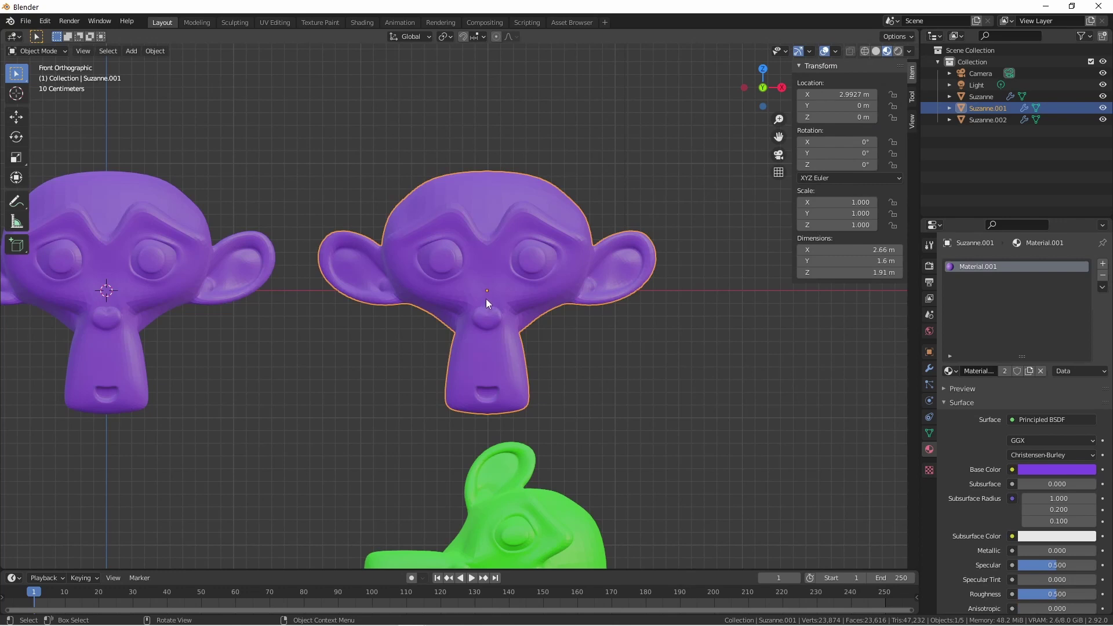
Switch the viewport to Solid shading and enable Extra Shading Pie Menu Items in the Keymap preferences.
key("ctrl+comma")
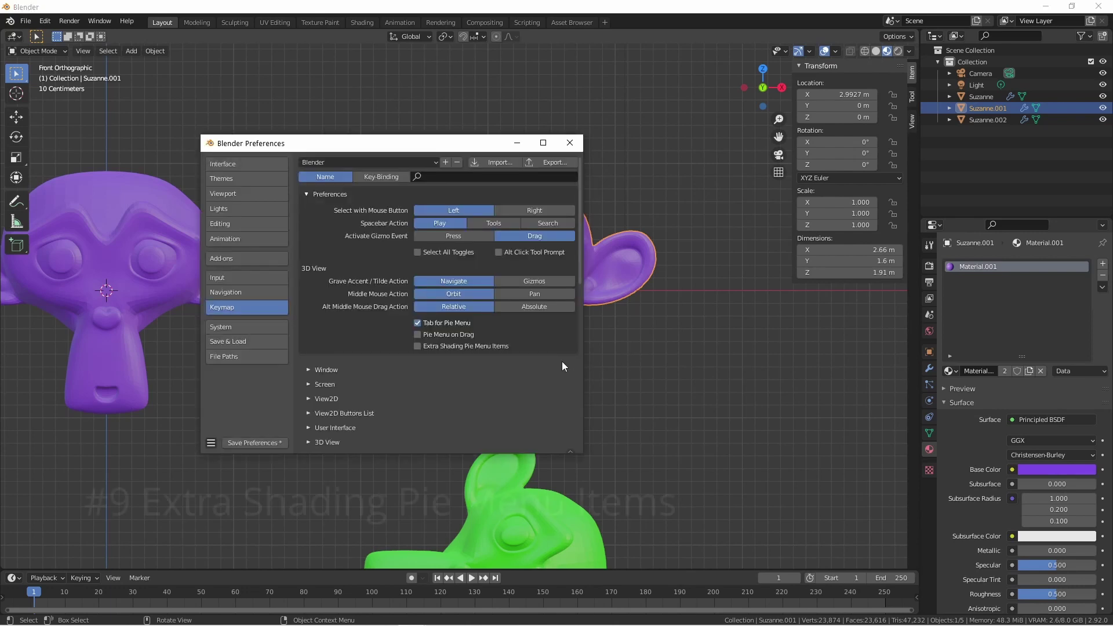
left_click(474, 349)
left_click(491, 230)
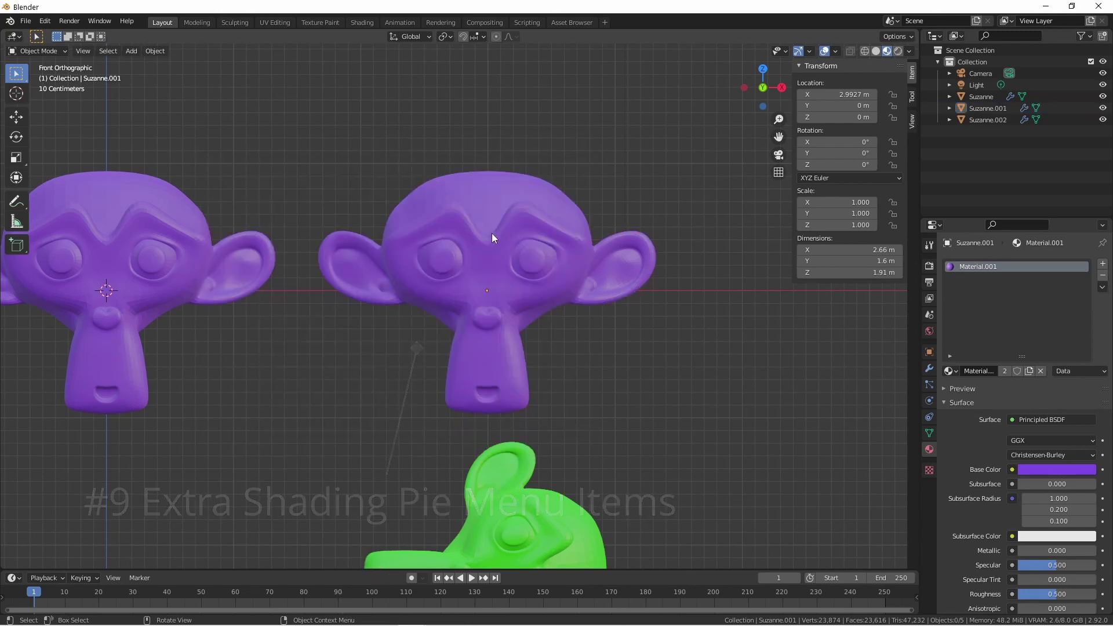
key("z")
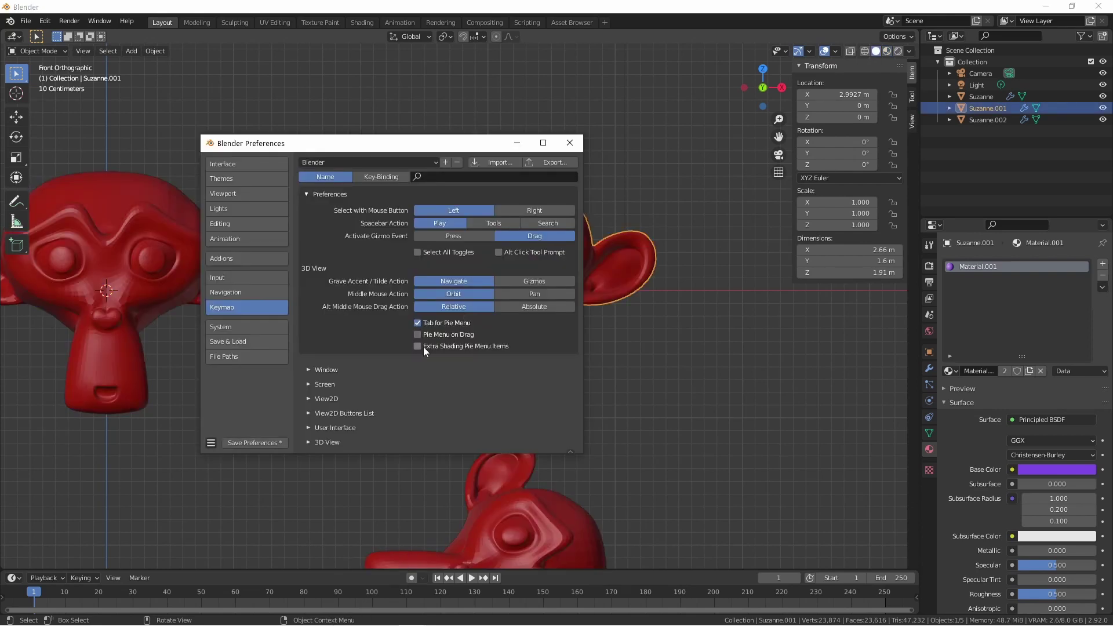
left_click(417, 346)
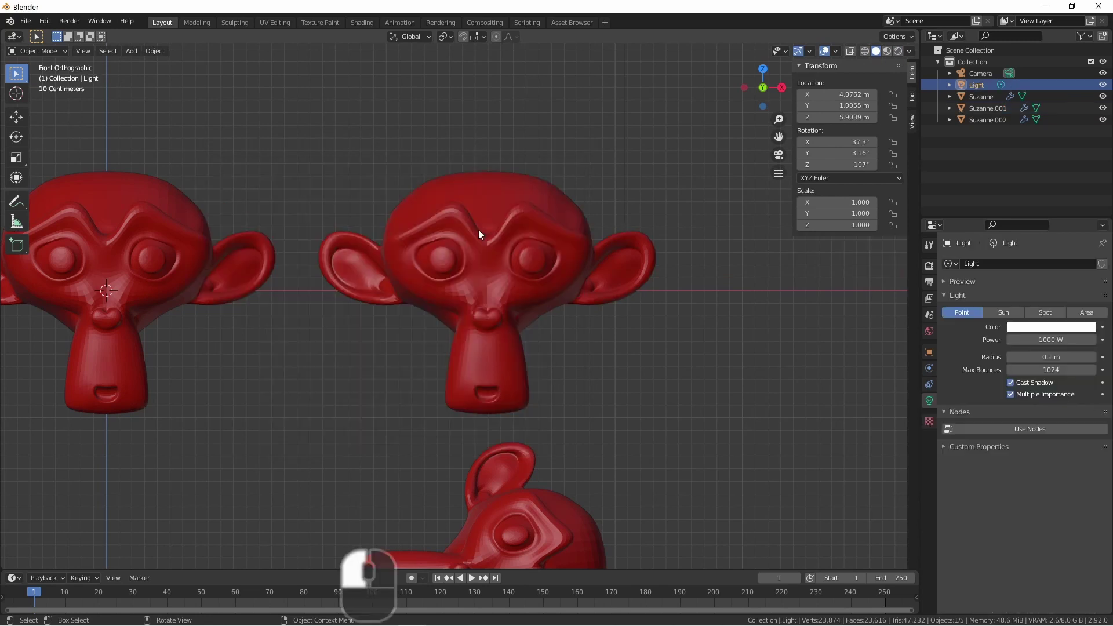
Hide the viewport overlays through the shading pie choices, then show them again.
key("z")
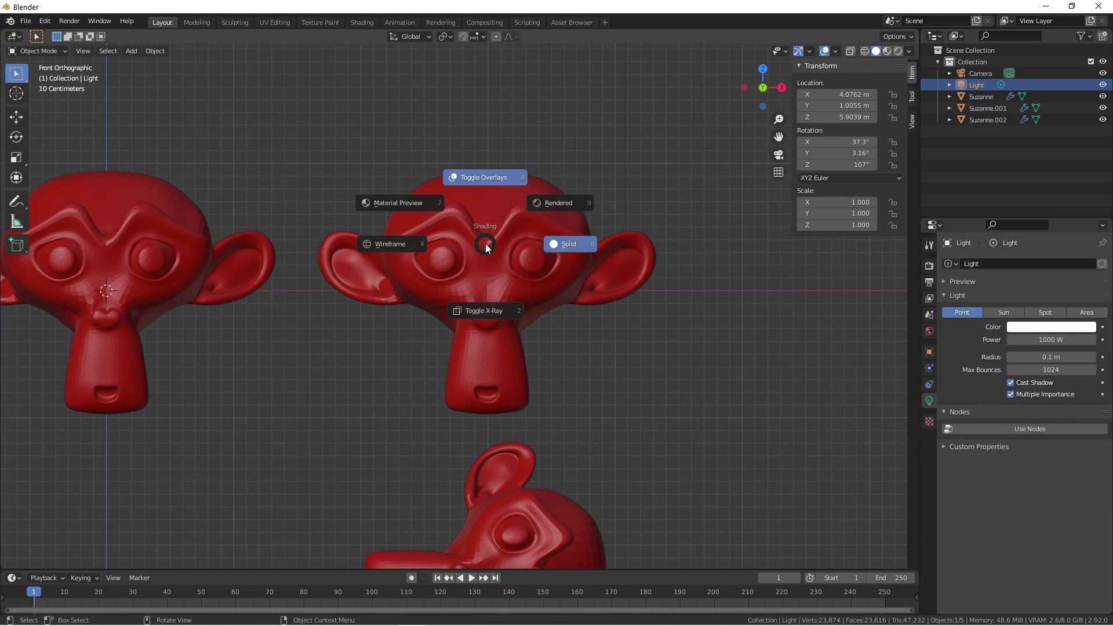
left_click(481, 179)
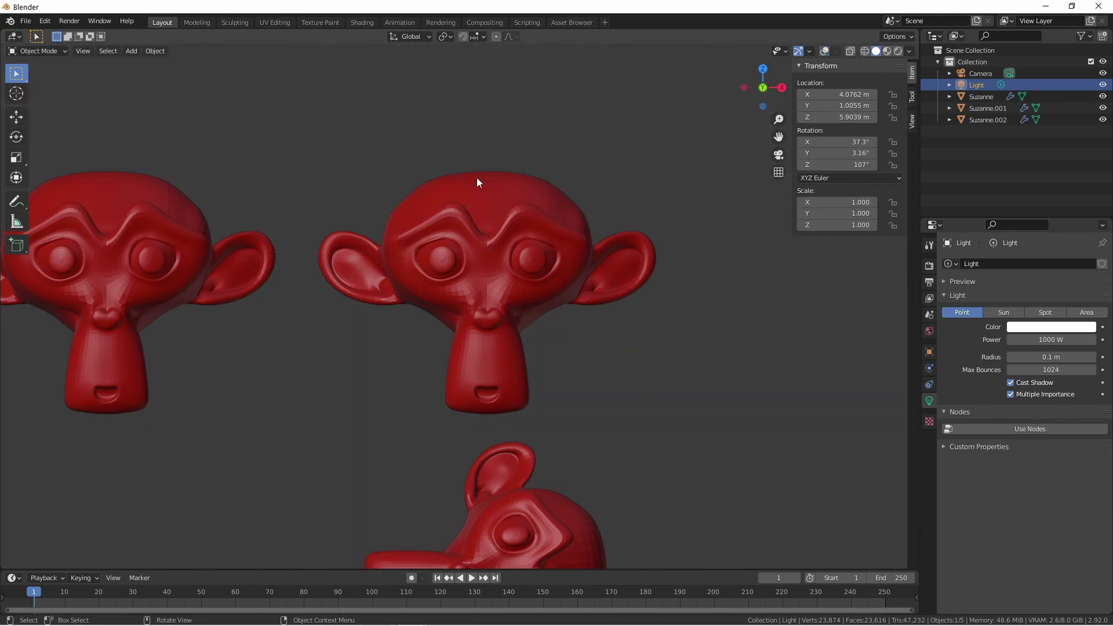
key("shift+alt+z")
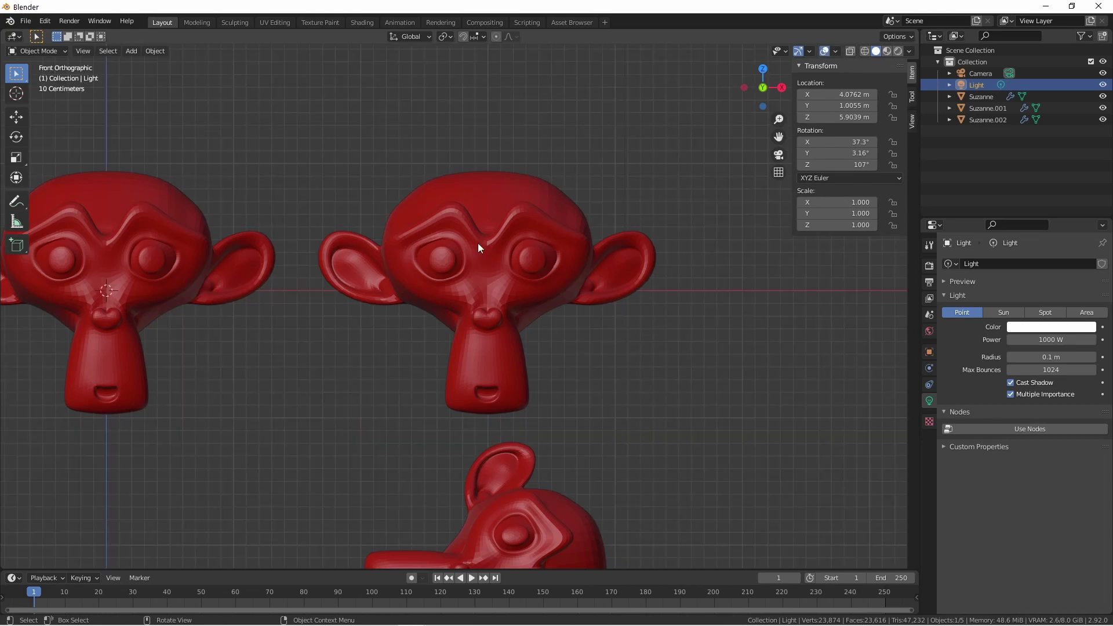
Turn the viewport's X-Ray display on and off, then toggle the overlays off and back on.
key("z")
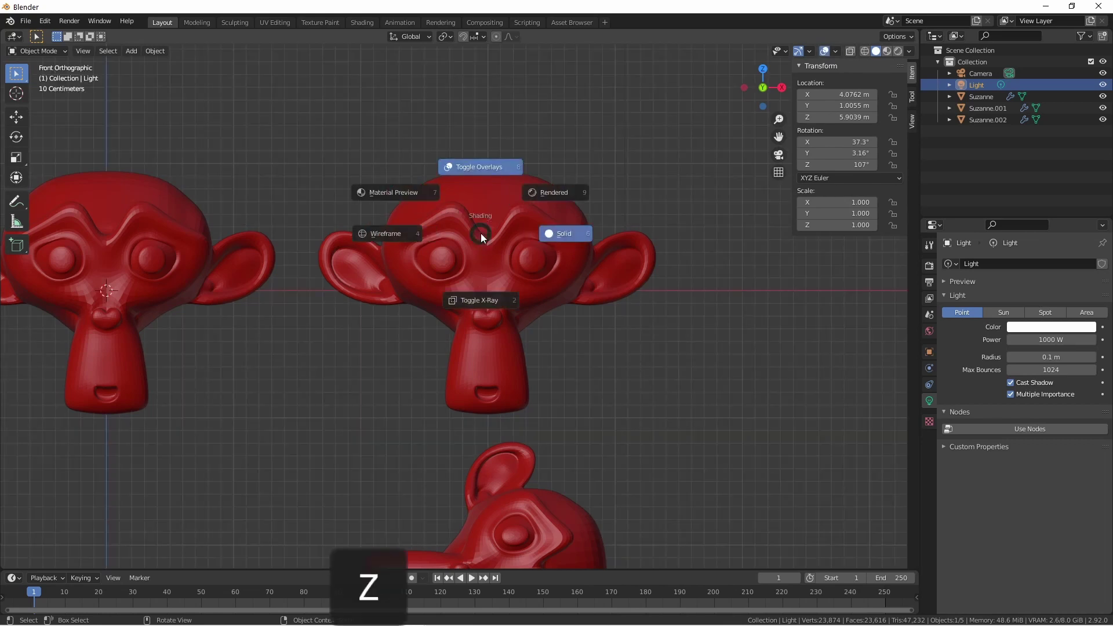
left_click(475, 298)
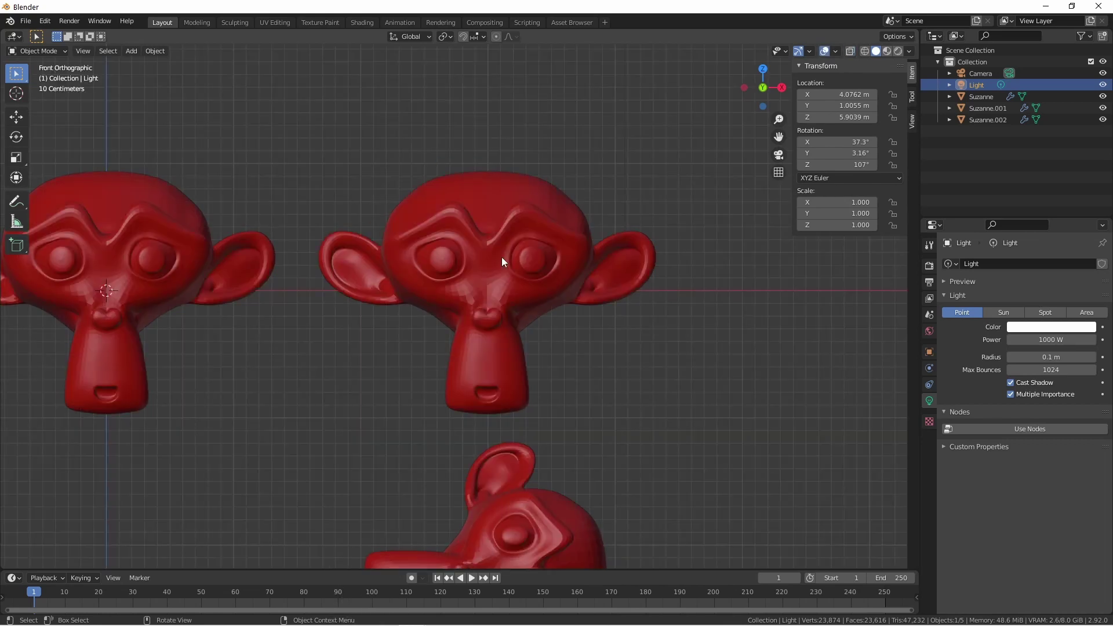
left_click(851, 53)
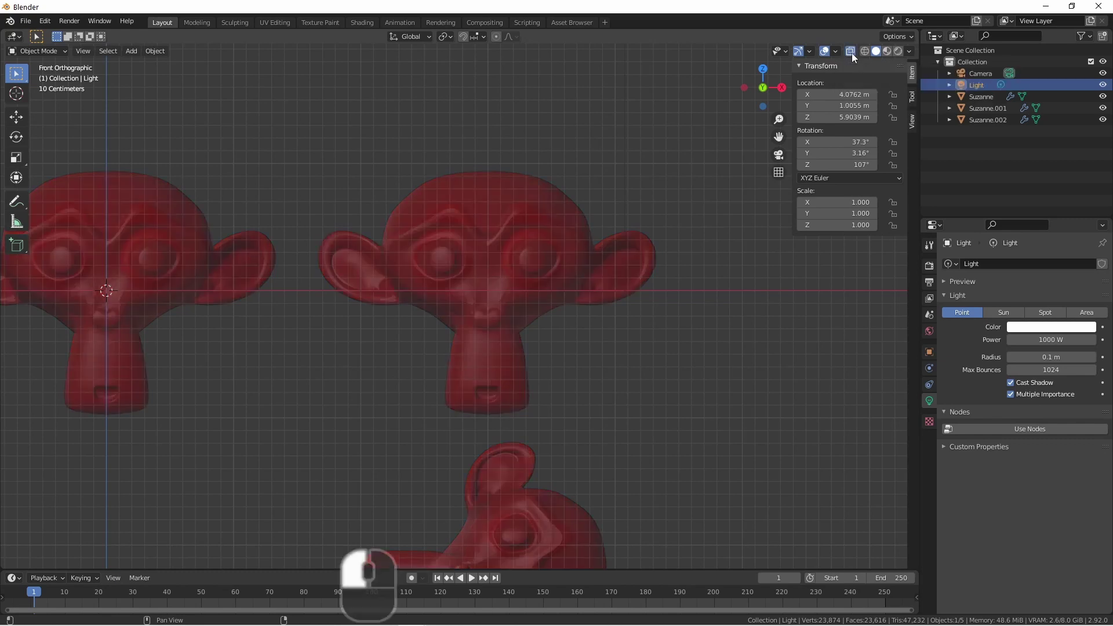
left_click(851, 54)
left_click(823, 51)
left_click(822, 50)
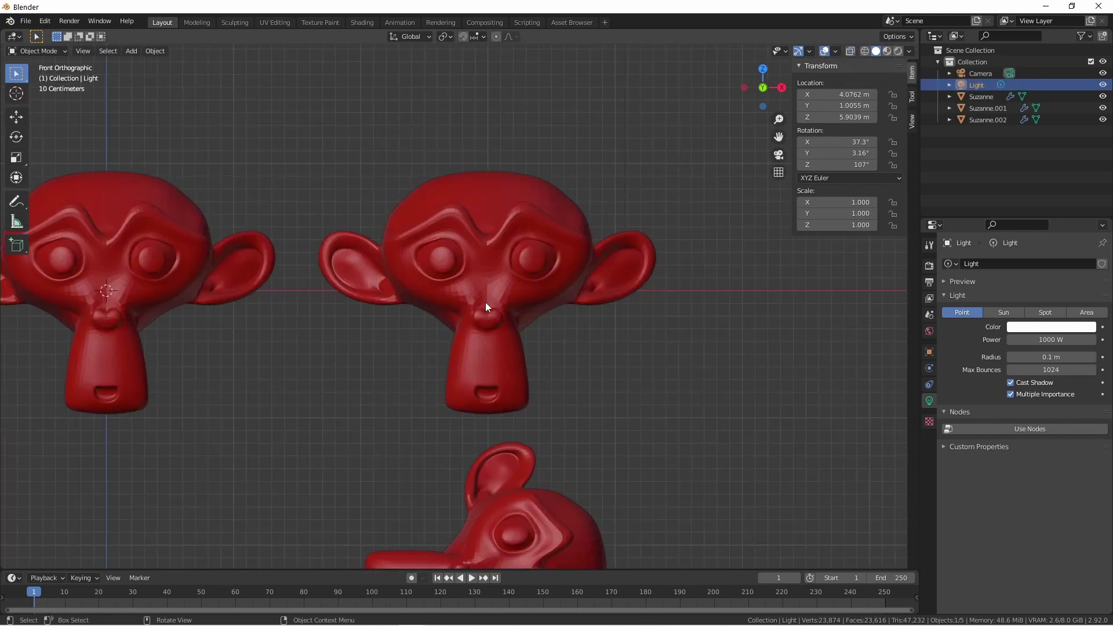
key("z")
Examine the Cycles Render Devices in the System preferences and the Device setting in the scene's render properties.
key("ctrl+comma")
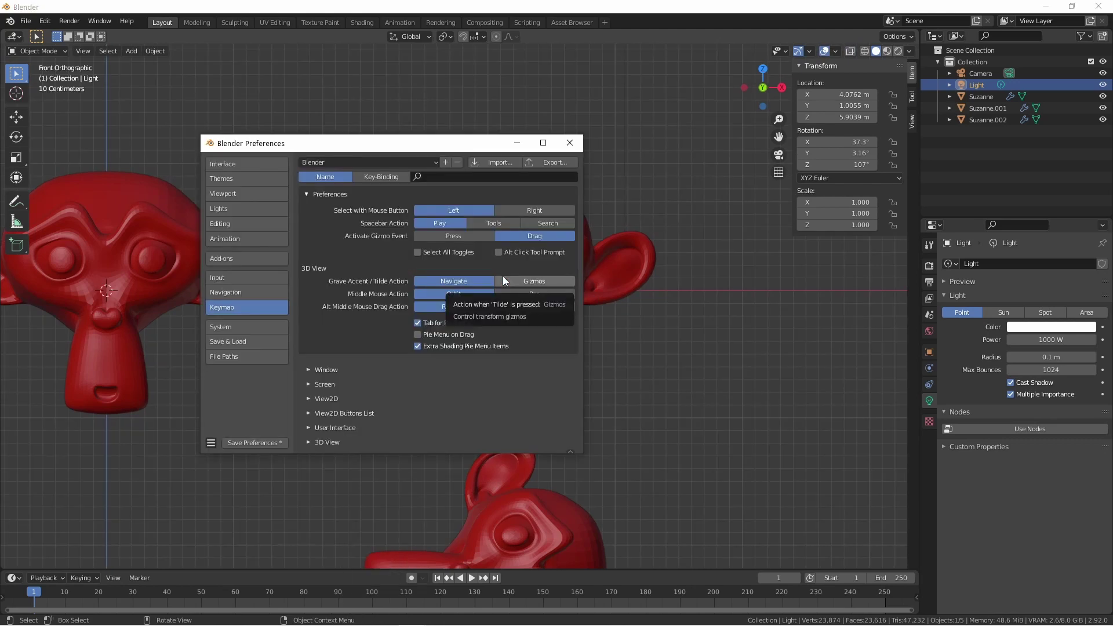
left_click(223, 328)
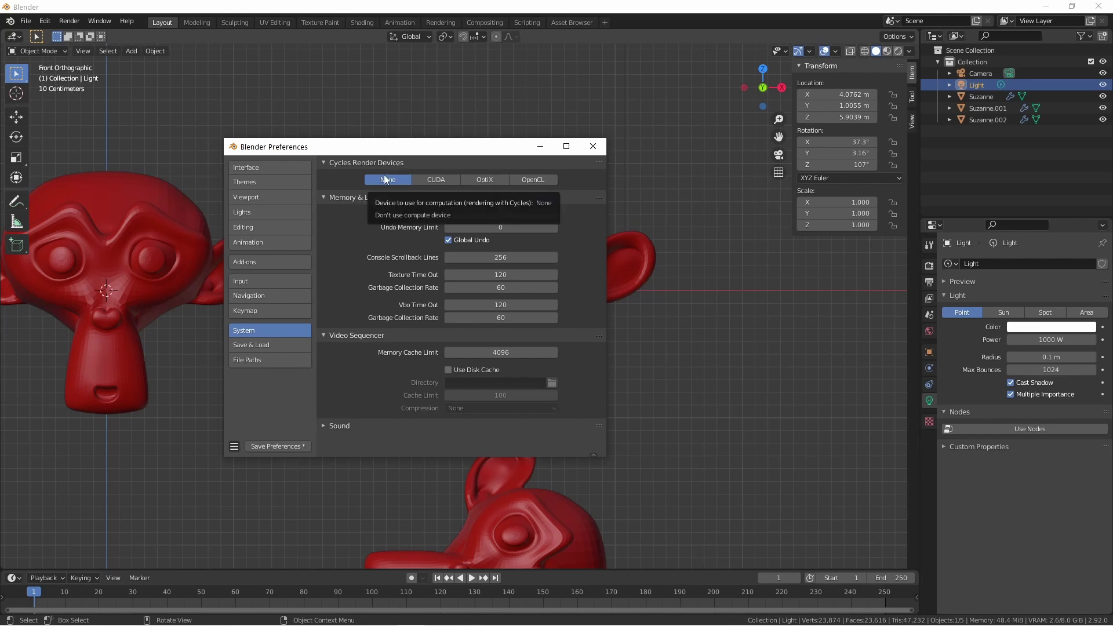
left_click(929, 267)
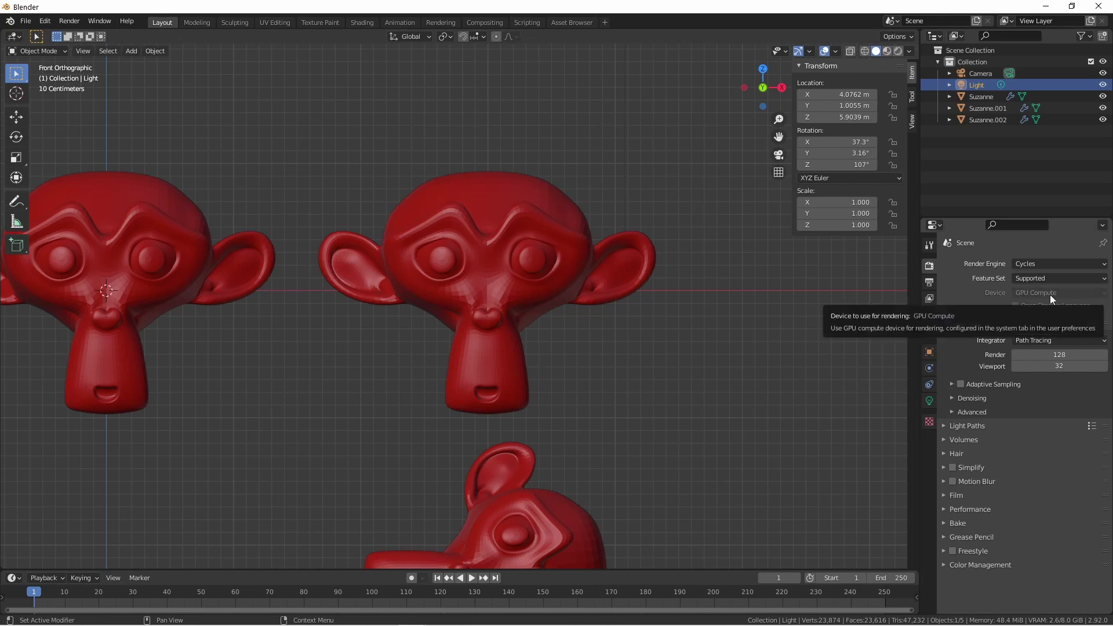
key("alt+Tab")
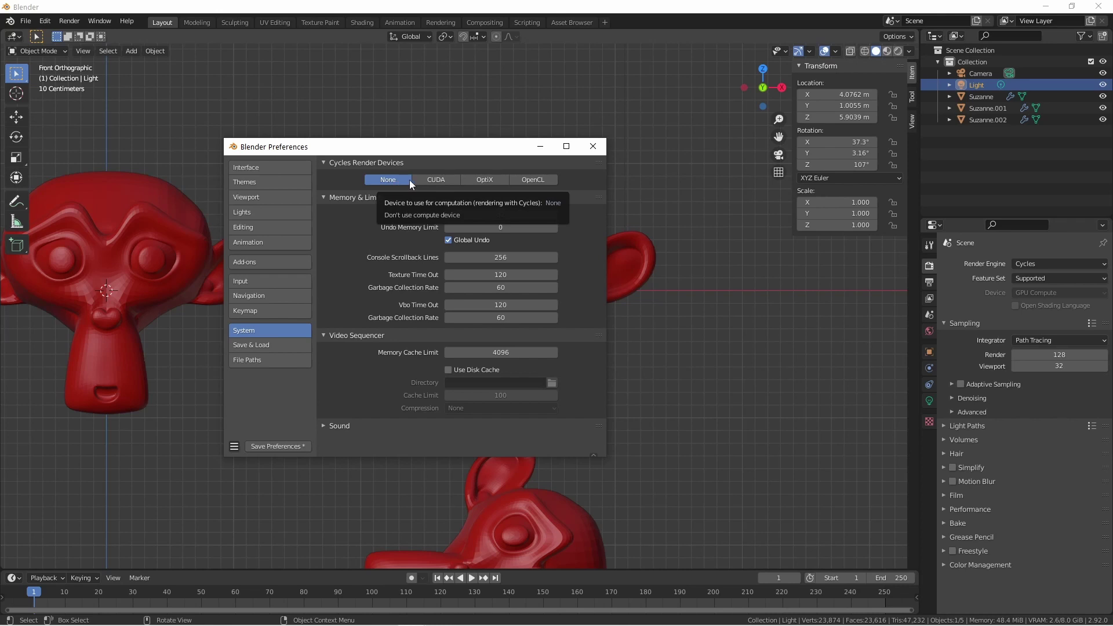
Try CUDA and OpenCL for the Cycles render devices, settle on OptiX, and close the preferences.
left_click(437, 180)
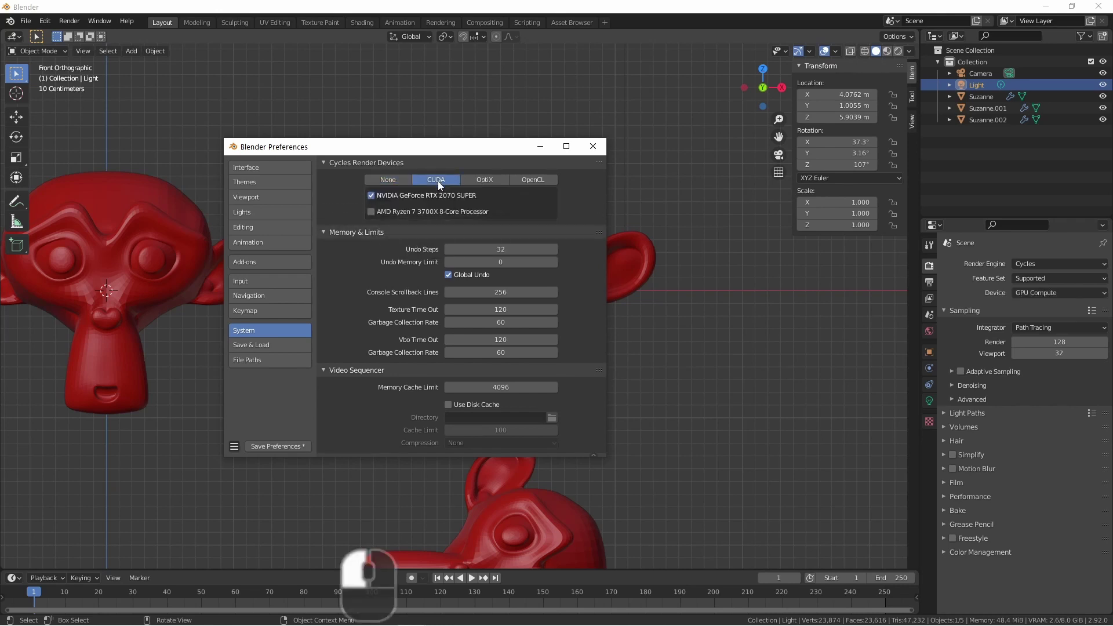
left_click(485, 180)
left_click(530, 180)
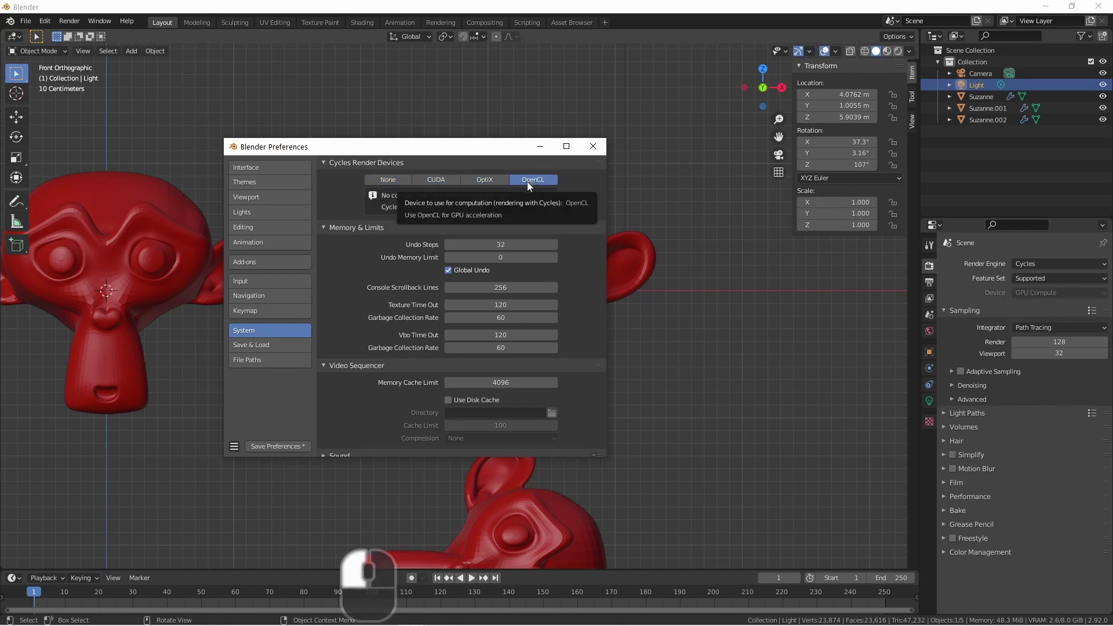
left_click(495, 181)
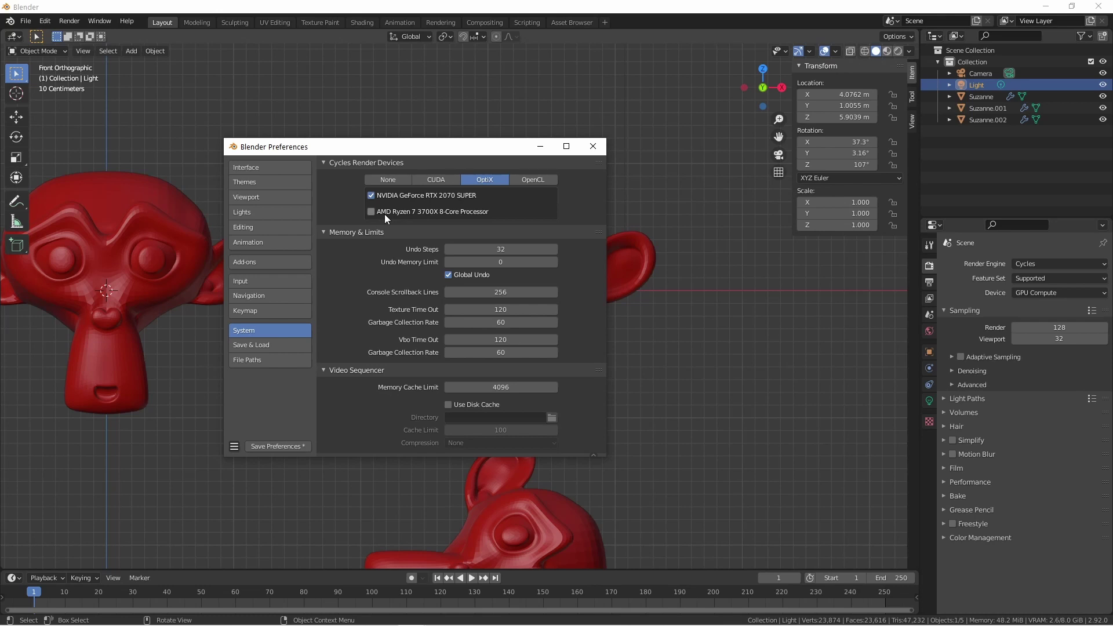
left_click(593, 147)
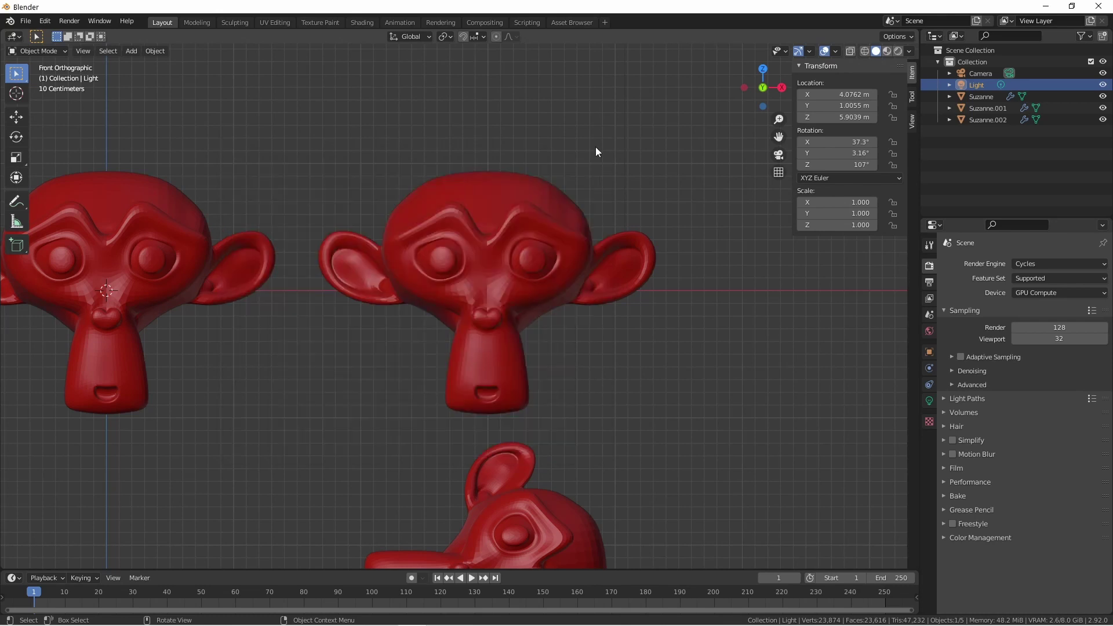